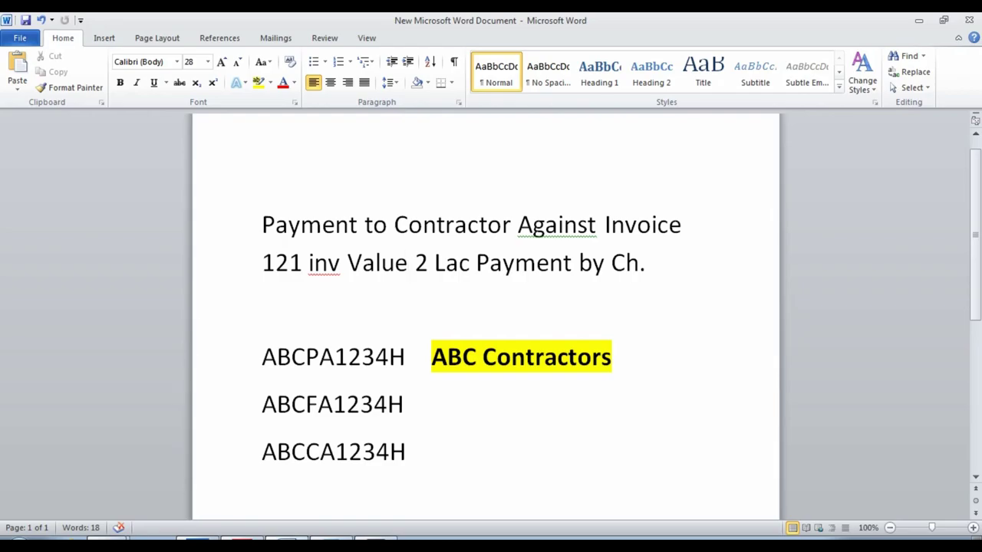
# - Switch to TallyPrime and start a new payment voucher numbered 63524
pyautogui.click(209, 538)
pyautogui.press('v')
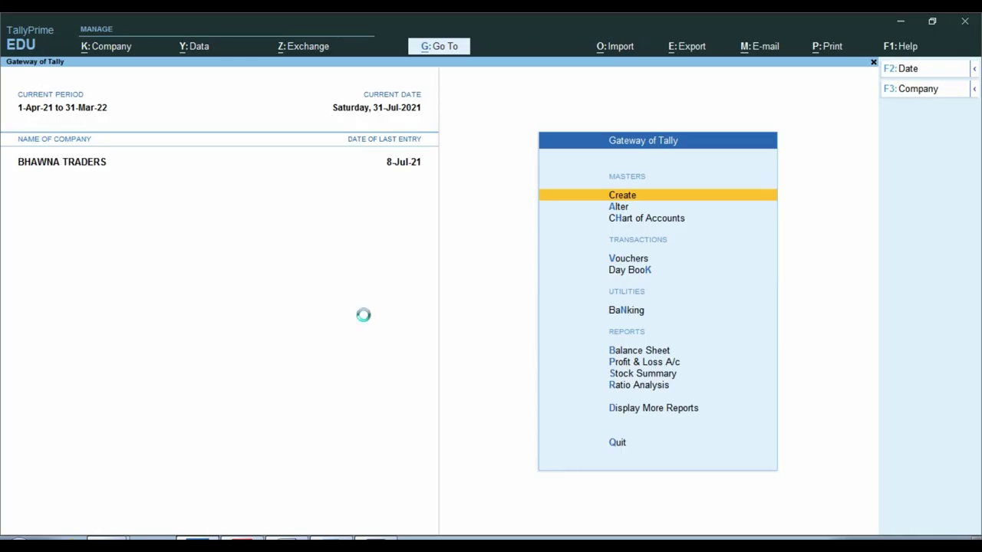
pyautogui.write('63524')
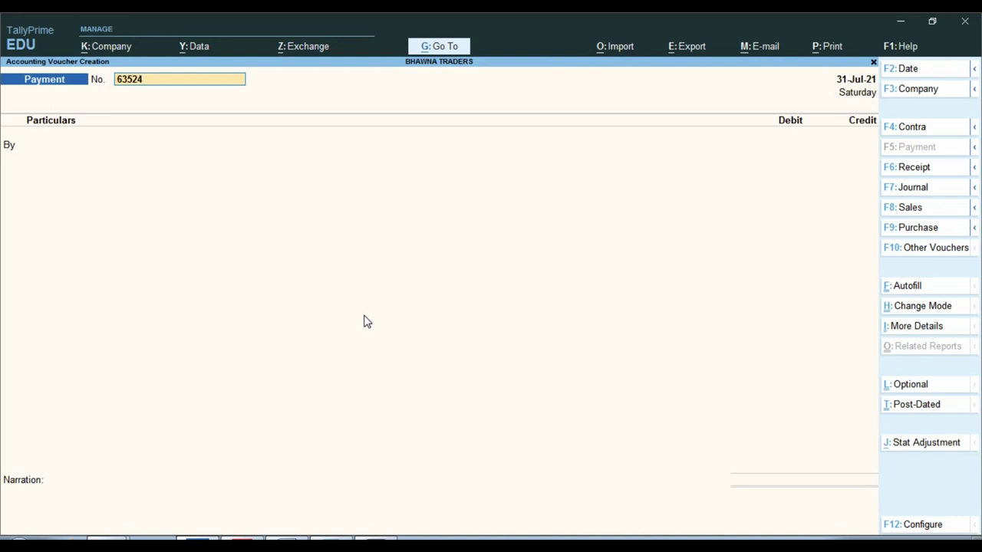
pyautogui.press('Return')
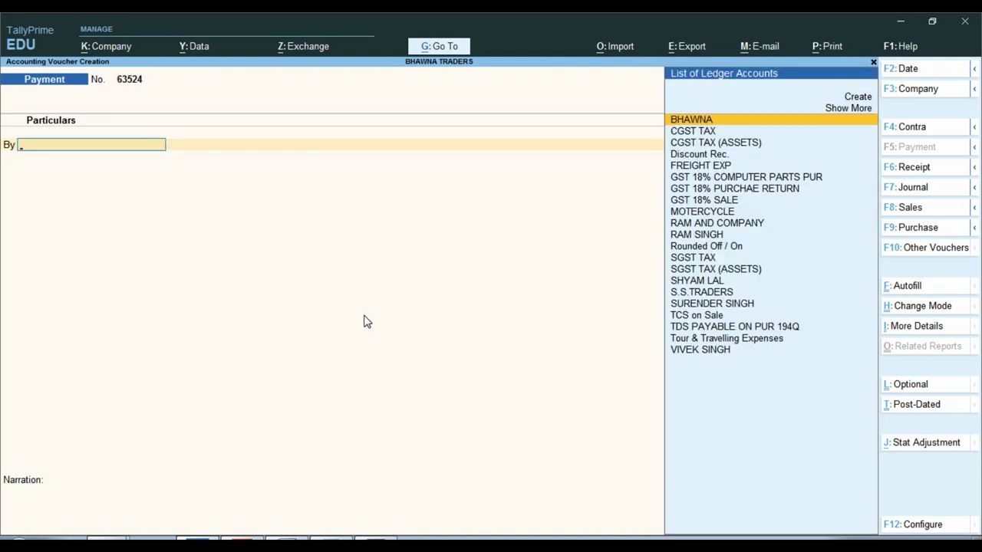
# - Create a ledger named Contractor under Sundry Debtors from within the voucher, accepting the default details
pyautogui.hotkey('alt', 'c')
pyautogui.write('C')
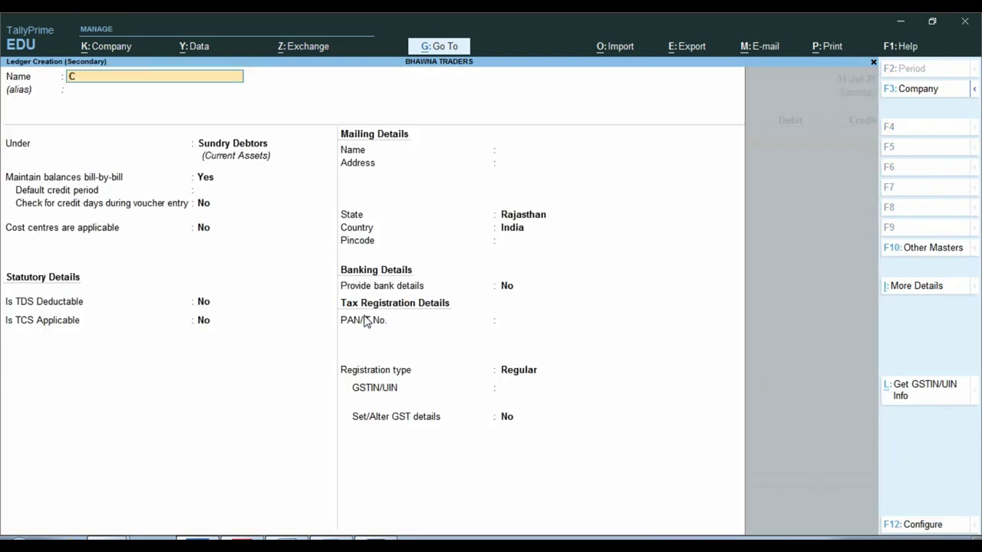
pyautogui.write('ontractor')
pyautogui.press('Return')
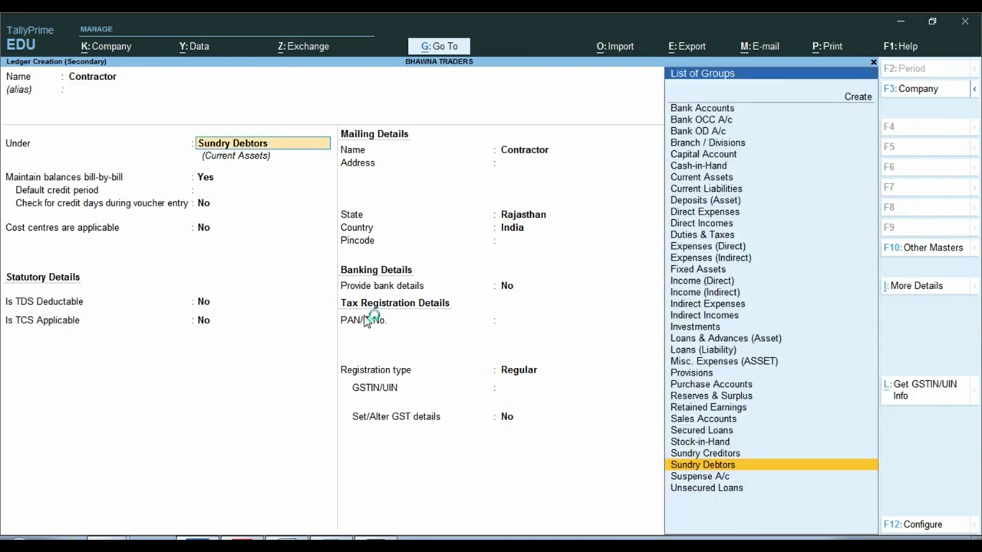
pyautogui.press('Return')
pyautogui.press('Return')
pyautogui.press('Return')
pyautogui.press('Return')
pyautogui.press('Return')
pyautogui.press('Return')
pyautogui.press('Return')
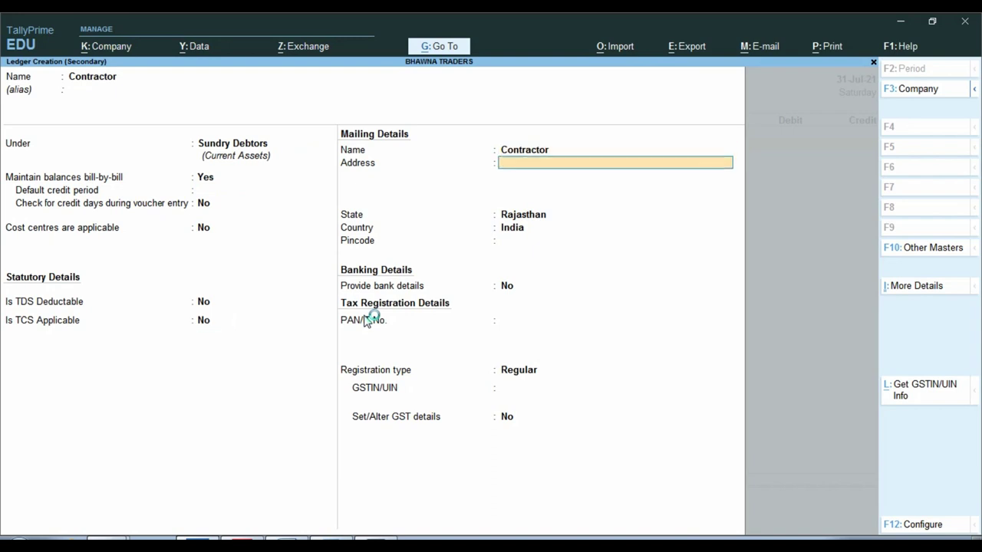
pyautogui.press('Return')
pyautogui.press('Return')
pyautogui.press('Return')
pyautogui.press('Return')
pyautogui.press('Return')
pyautogui.press('Return')
pyautogui.press('Return')
pyautogui.press('Return')
pyautogui.press('Return')
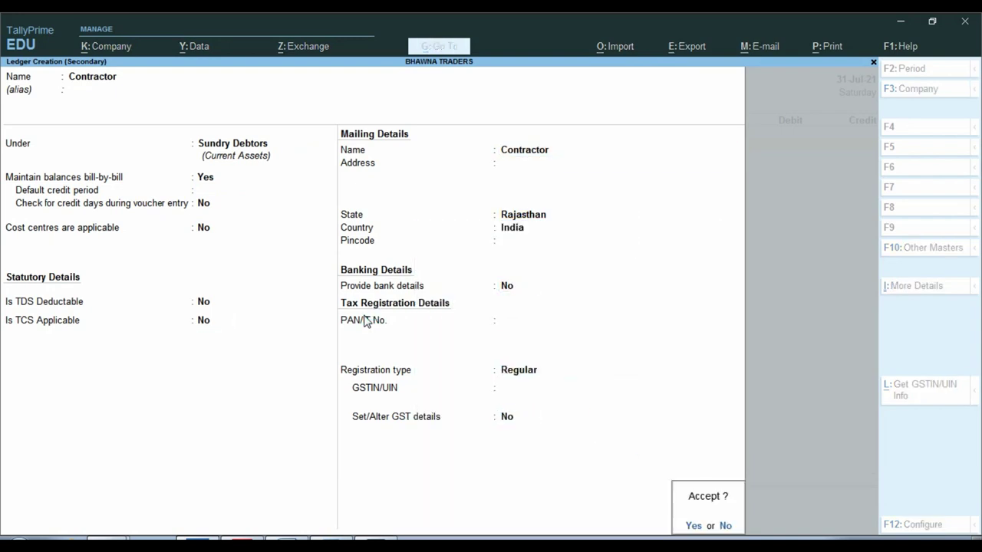
pyautogui.press('Return')
# - Debit the Contractor ledger with 200000 and allocate the amount On Account
pyautogui.write('200000')
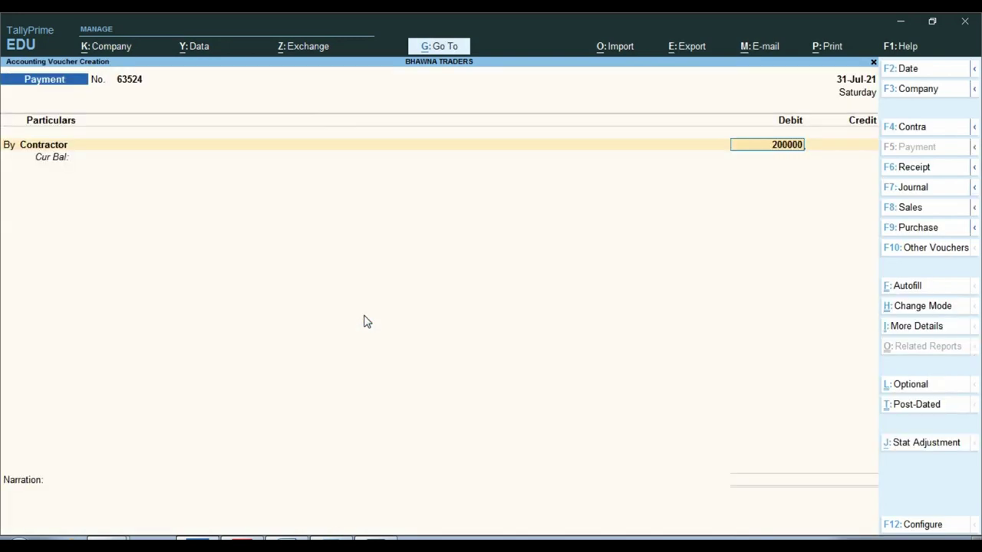
pyautogui.press('Return')
pyautogui.press('Return')
pyautogui.press('Return')
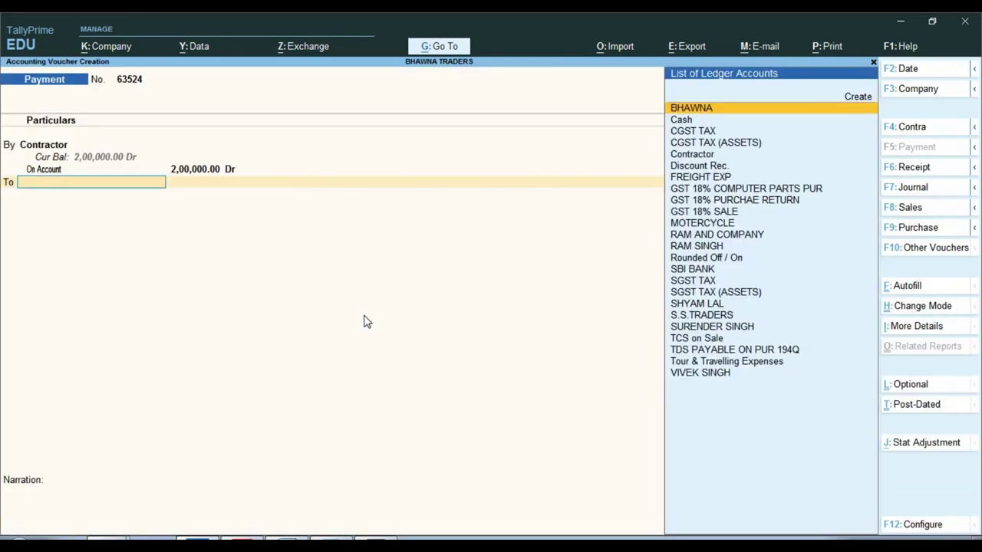
# - Credit SBI BANK with the full amount, keep Cheque as the transaction type, and accept the payment voucher
pyautogui.write('C')
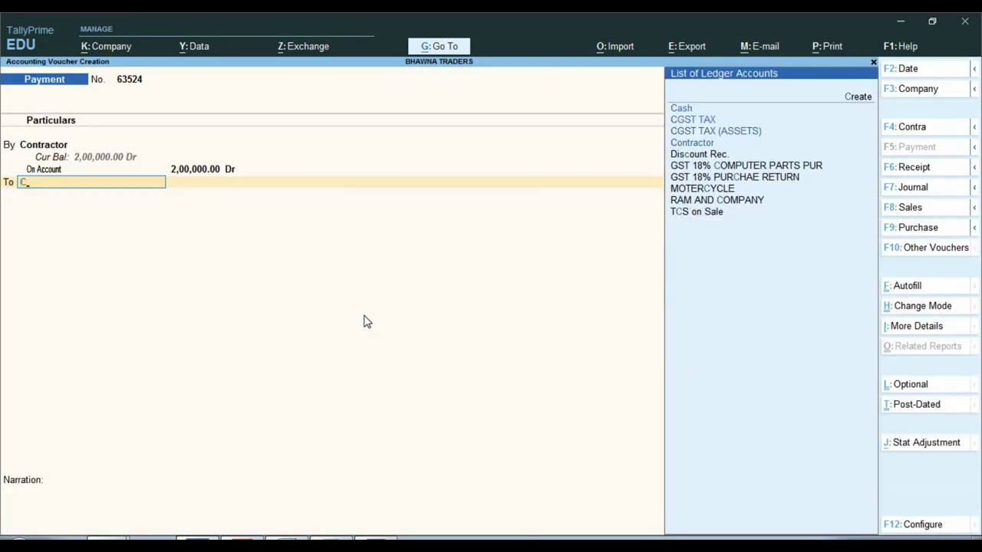
pyautogui.press('BackSpace')
pyautogui.write('SB')
pyautogui.press('Return')
pyautogui.press('Return')
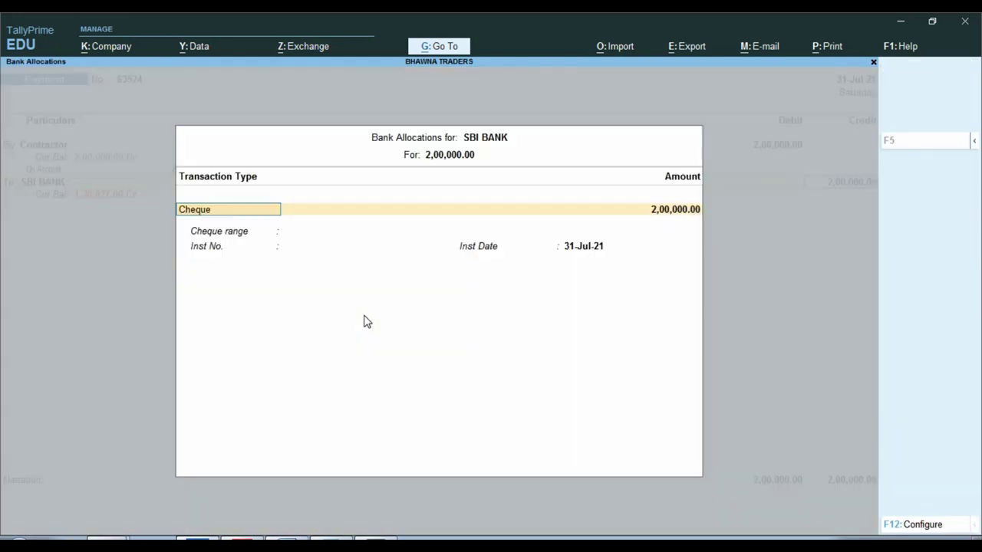
pyautogui.press('Return')
pyautogui.press('Return')
pyautogui.press('Return')
pyautogui.press('Return')
pyautogui.press('Return')
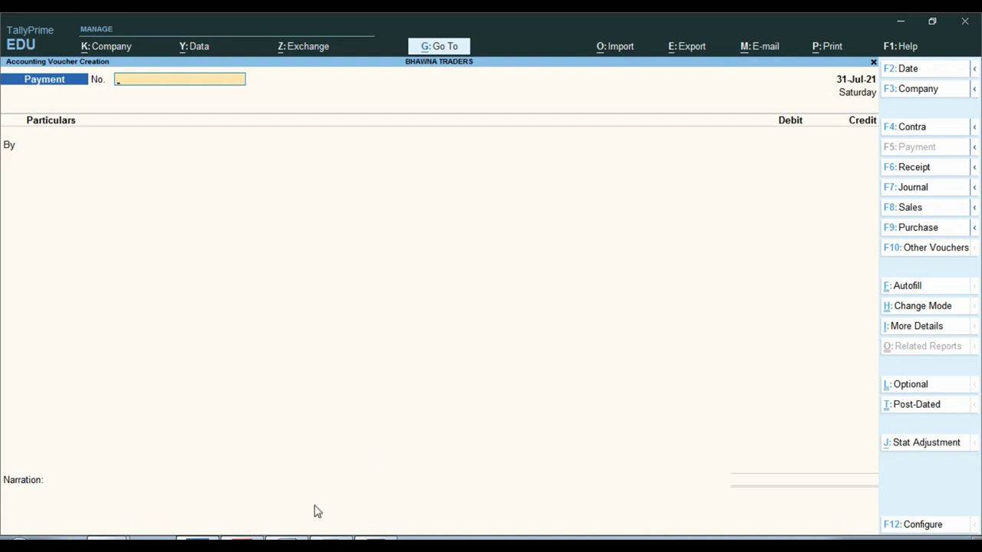
# - Switch to the Word document and examine the invoice number and invoice value in the contractor payment note
pyautogui.click(302, 534)
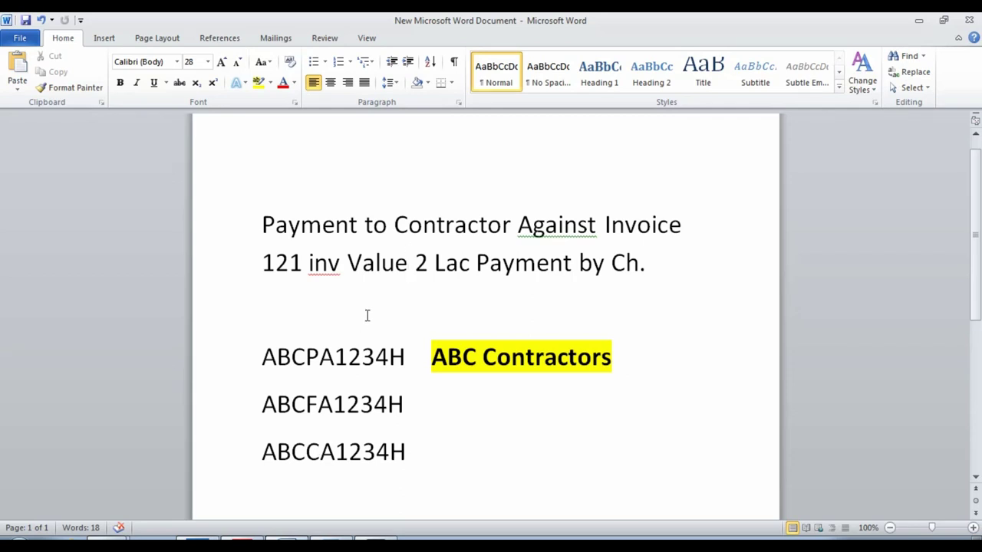
pyautogui.click(684, 268)
pyautogui.click(316, 313)
pyautogui.scroll(-1, 331, 281)
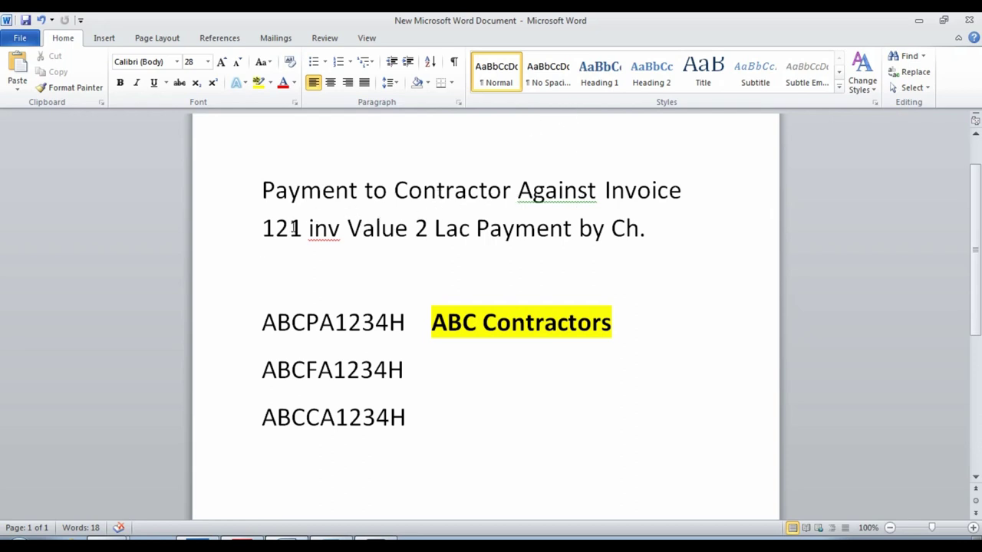
pyautogui.moveTo(265, 233); pyautogui.dragTo(313, 230)
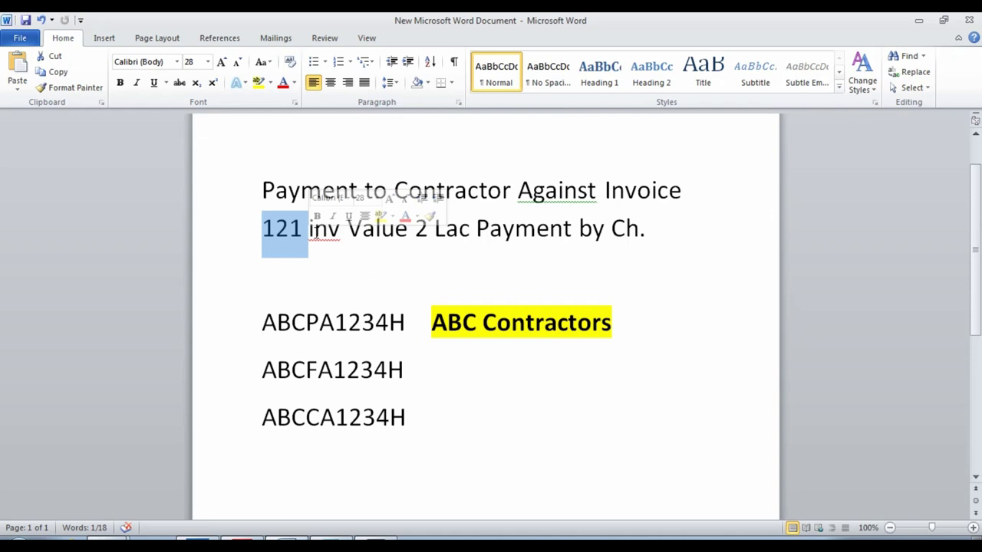
pyautogui.click(342, 275)
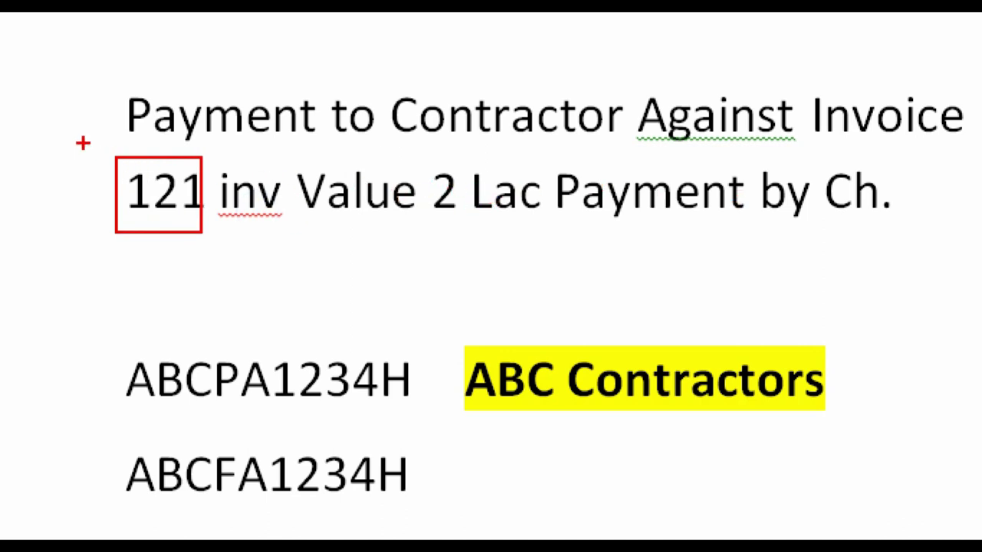
pyautogui.moveTo(80, 142); pyautogui.dragTo(547, 257)
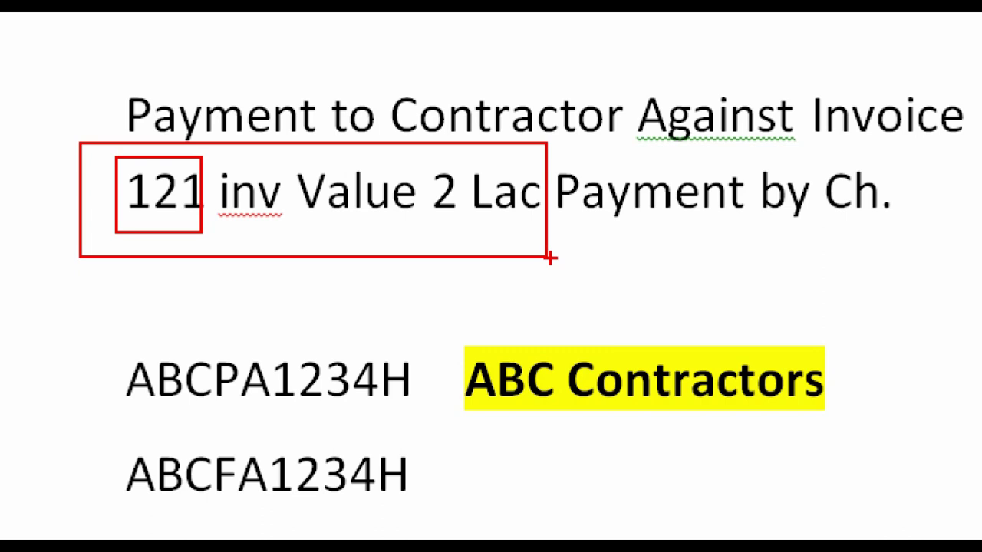
pyautogui.press('Escape')
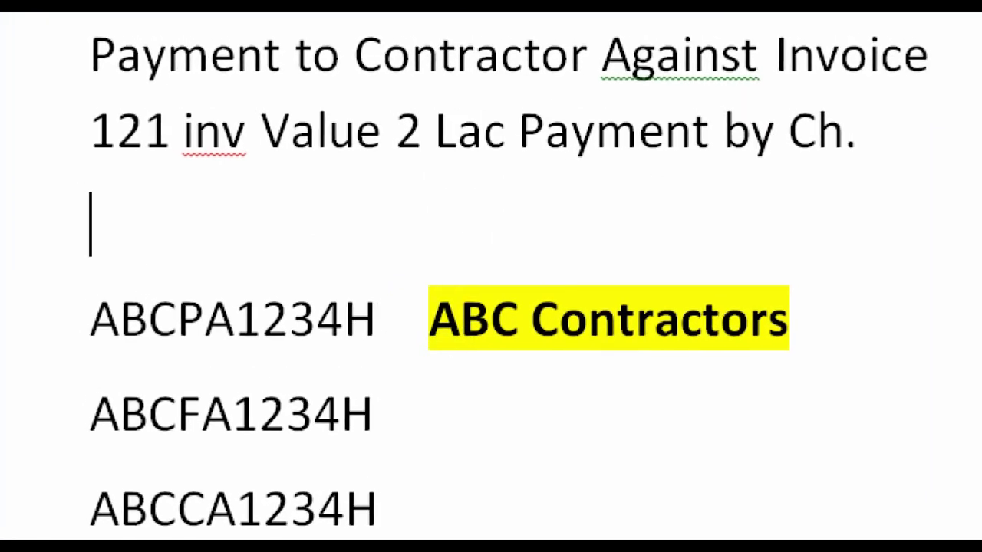
# - Examine the ABC Contractors name and the PAN listed beside it
pyautogui.click(432, 323)
pyautogui.moveTo(425, 279); pyautogui.dragTo(431, 301)
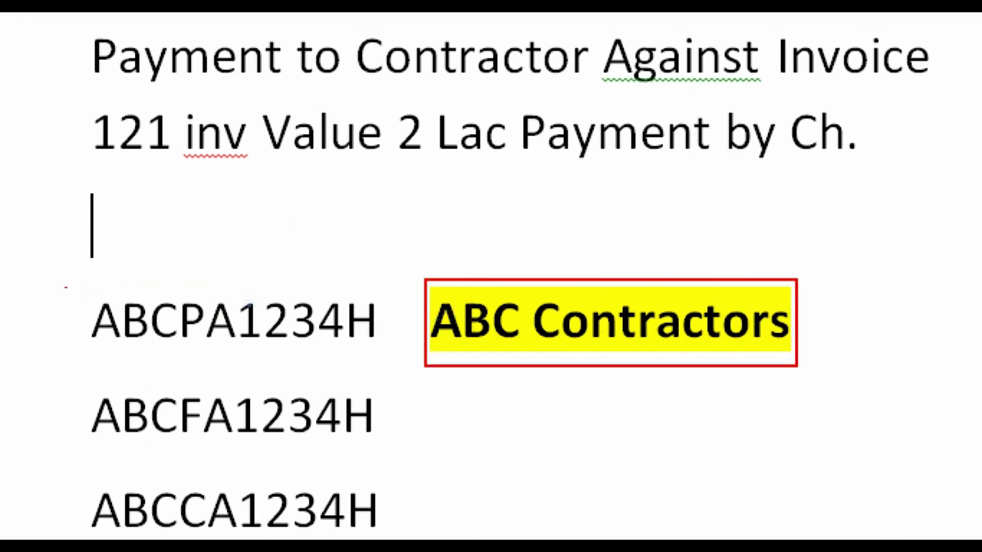
pyautogui.moveTo(66, 287)
pyautogui.mouseDown()
pyautogui.moveTo(344, 359)
pyautogui.moveTo(410, 359)
pyautogui.mouseUp()
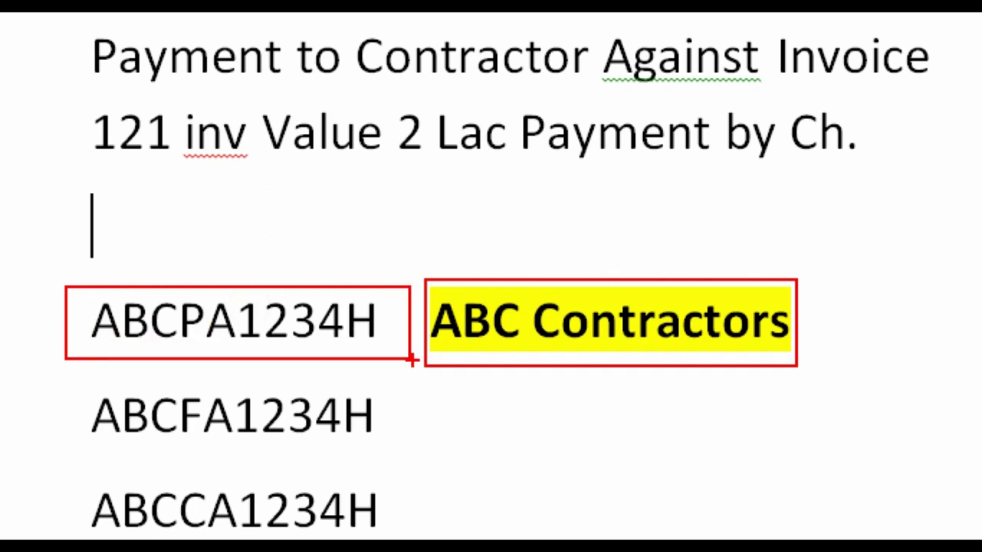
pyautogui.press('Escape')
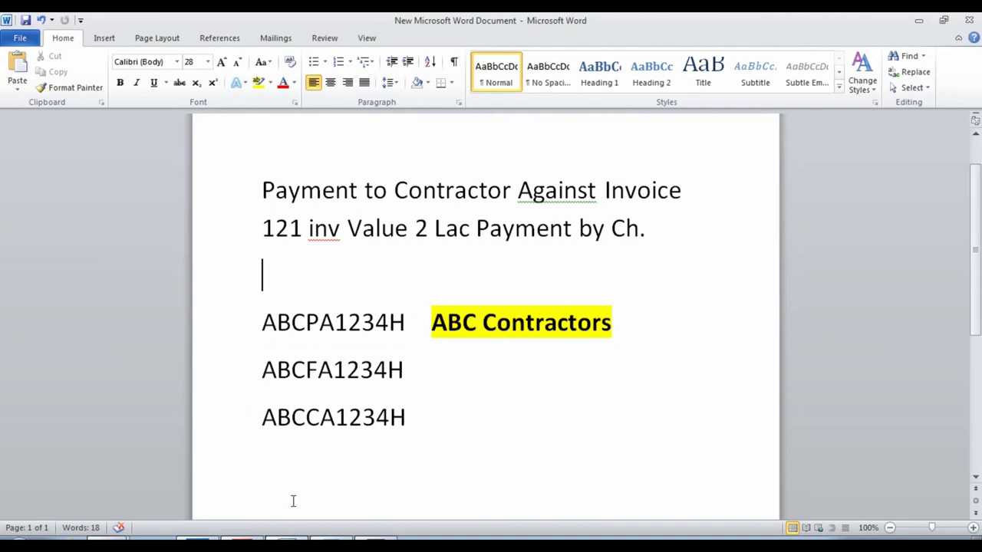
# - Switch to the RATES_2020_21.pdf TDS chart in Adobe Reader and examine the section 194-C contract payment entries
pyautogui.click(244, 539)
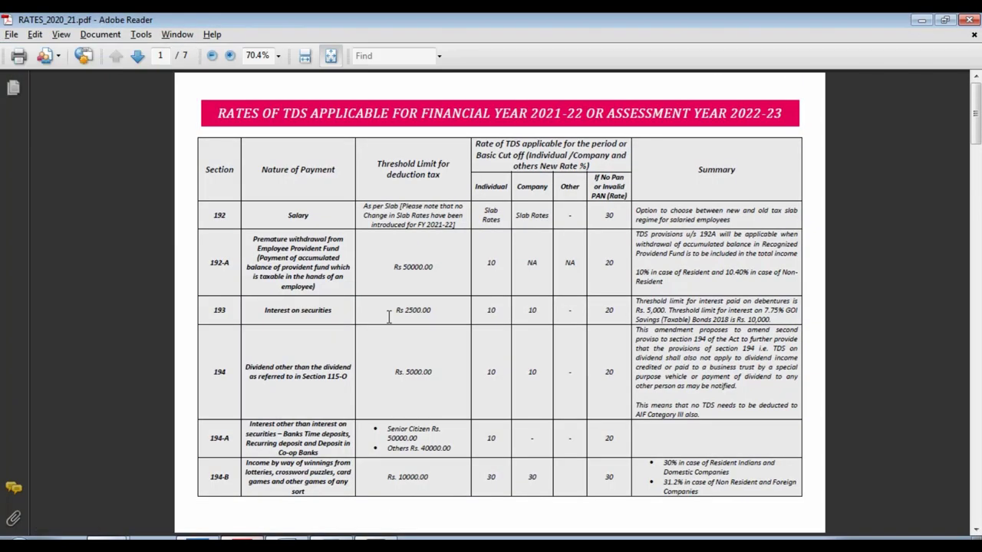
pyautogui.scroll(-15, 389, 316)
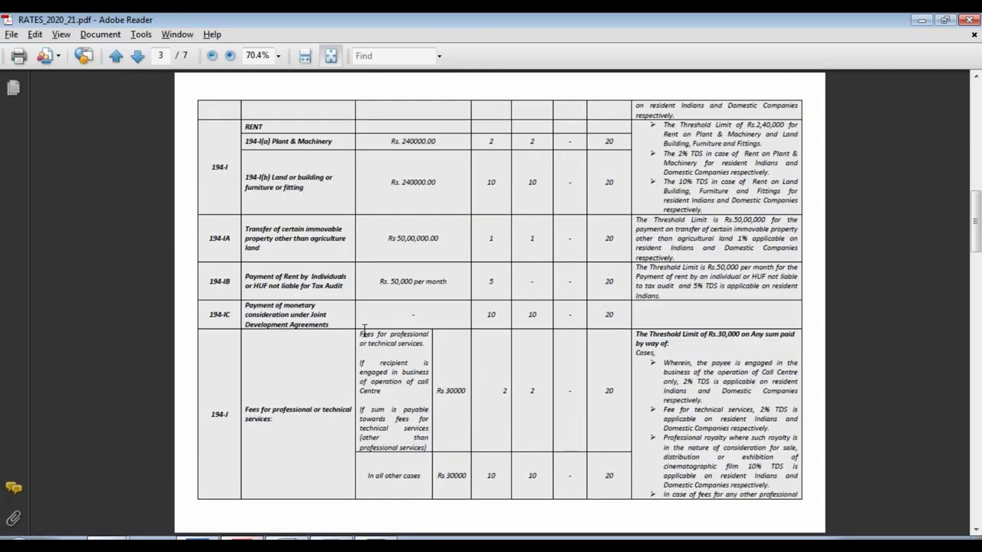
pyautogui.hotkey('ctrl', '1')
pyautogui.click(311, 332)
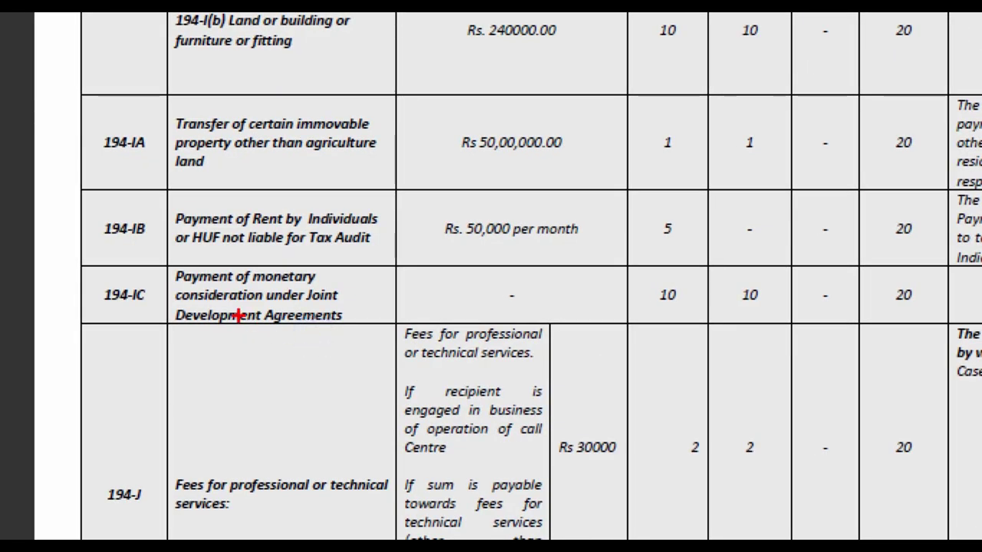
pyautogui.press('Escape')
pyautogui.press('Home')
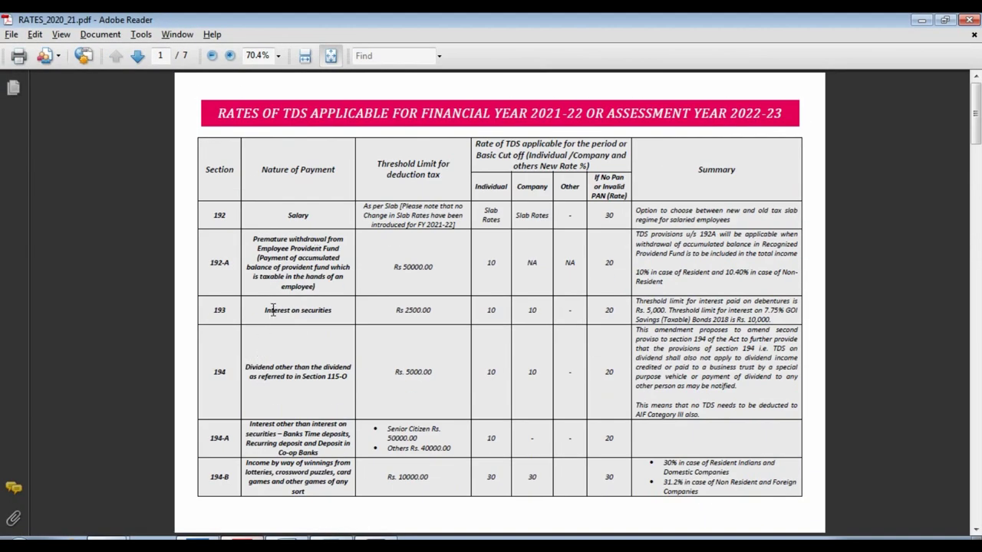
pyautogui.scroll(-7, 246, 349)
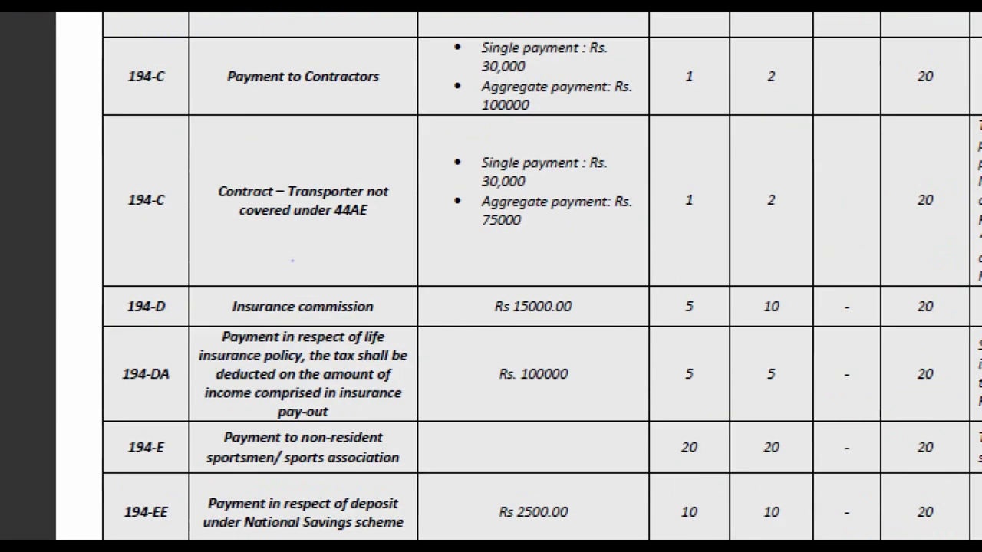
pyautogui.click(298, 241)
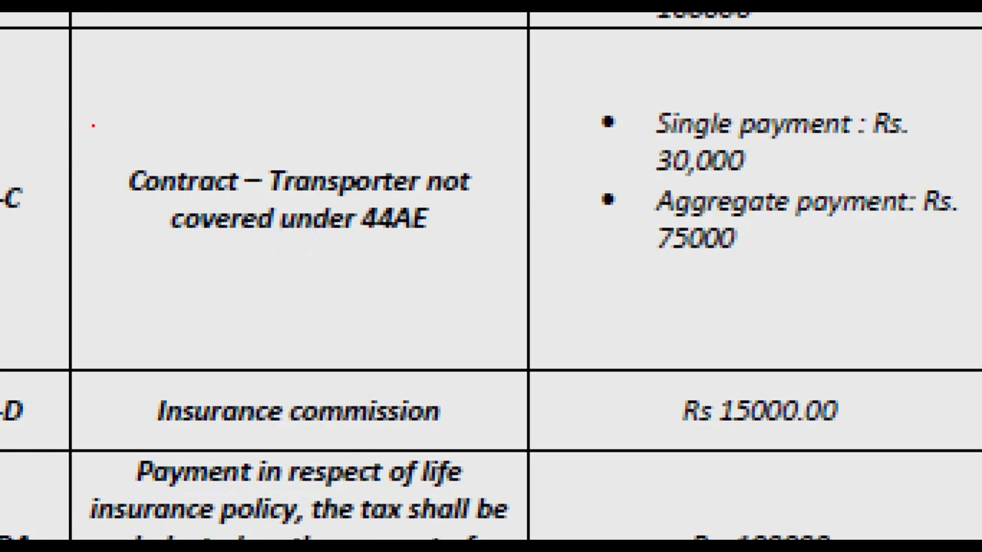
pyautogui.moveTo(96, 125); pyautogui.dragTo(512, 284)
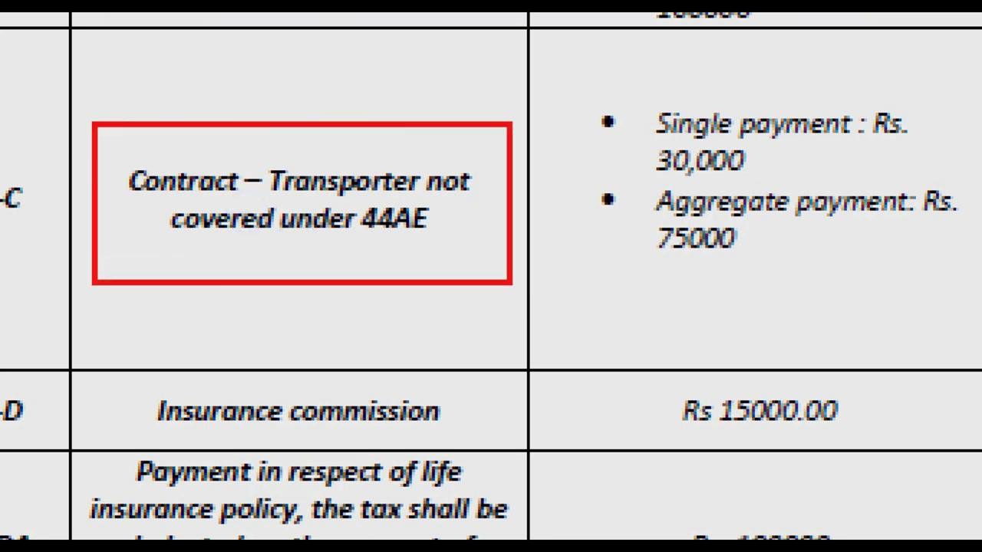
pyautogui.press('Escape')
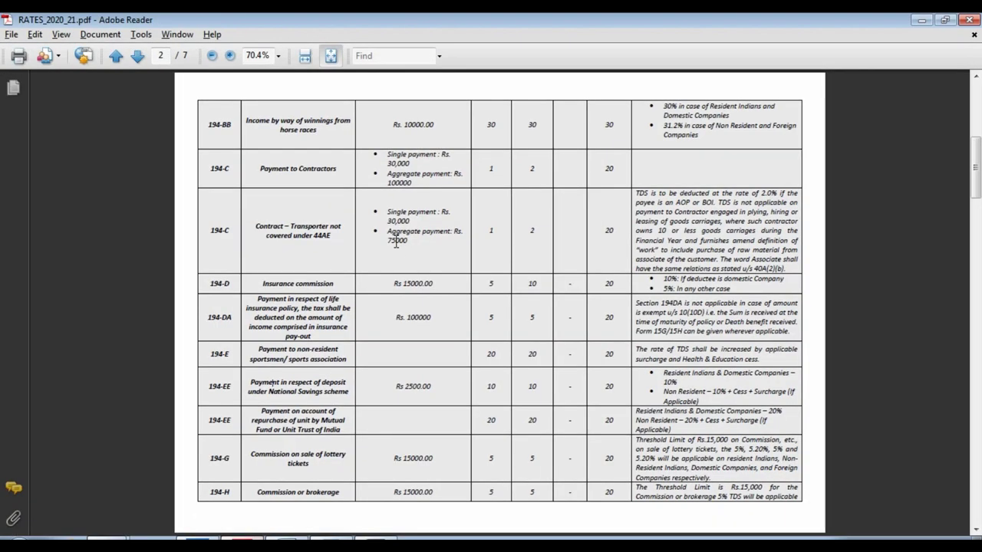
# - Examine the individual and company TDS rates in the 194-C transporter contract row
pyautogui.hotkey('ctrl', '1')
pyautogui.click(479, 224)
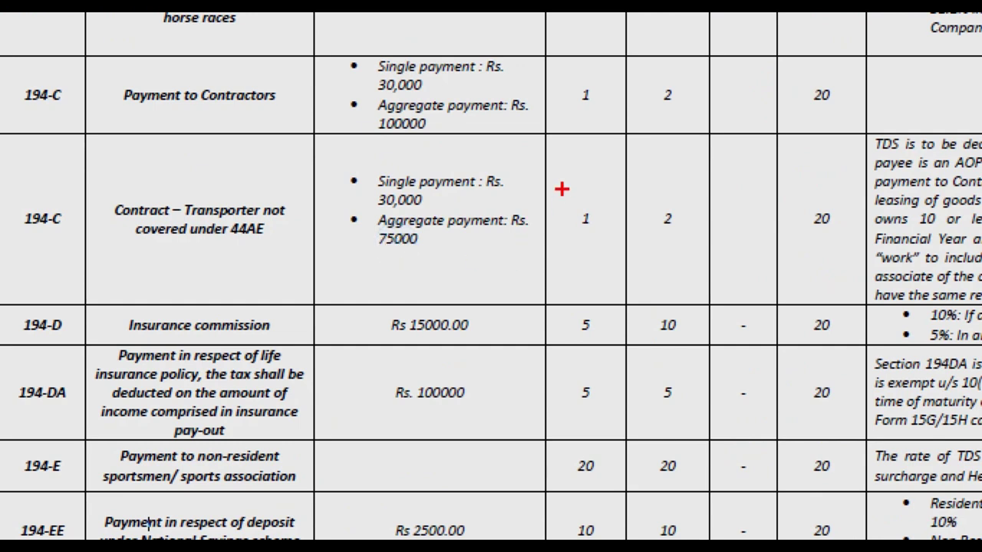
pyautogui.moveTo(563, 188); pyautogui.dragTo(605, 255)
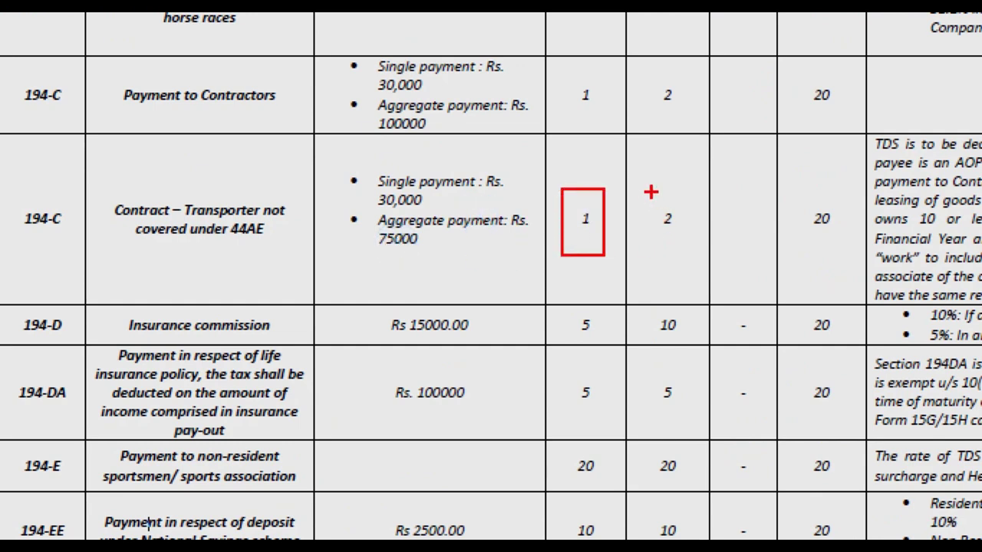
pyautogui.moveTo(650, 192); pyautogui.dragTo(686, 263)
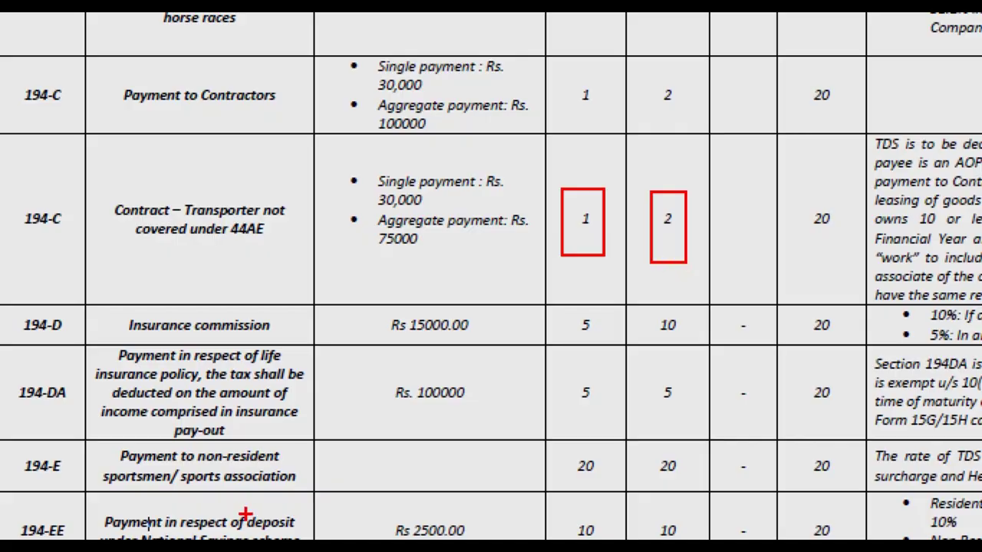
pyautogui.press('Escape')
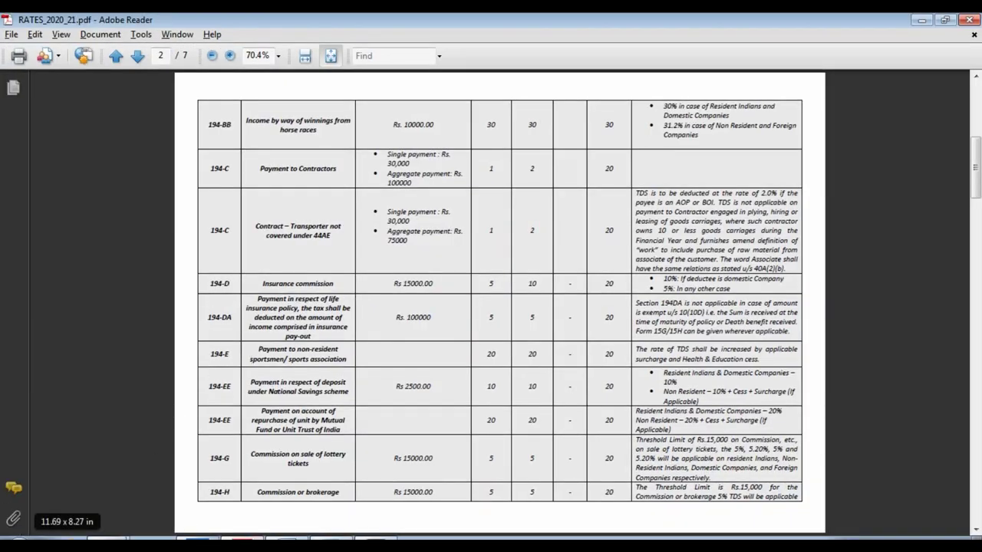
# - Switch to TallyPrime and enter 366521 as the number of the new payment voucher
pyautogui.click(198, 538)
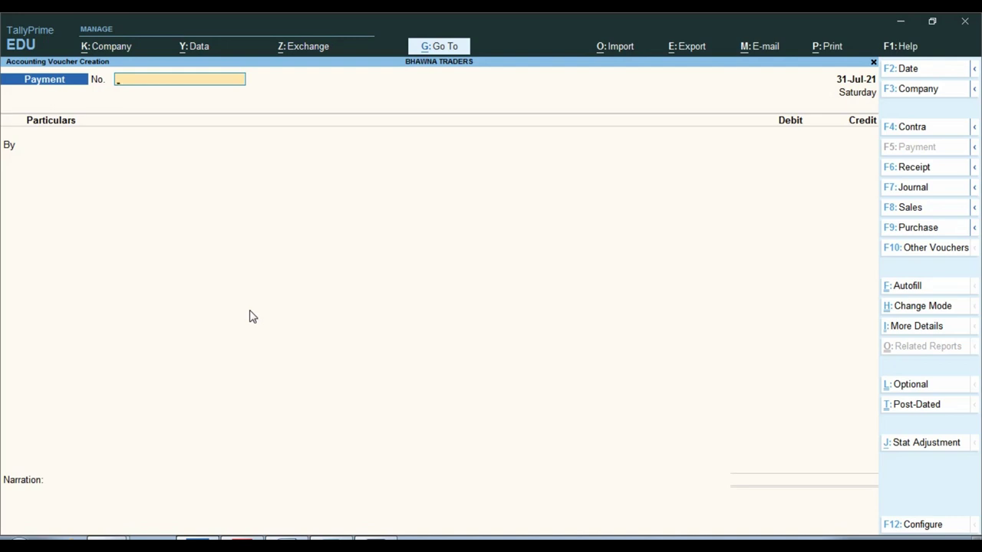
pyautogui.write('3665241')
pyautogui.press('BackSpace')
pyautogui.press('BackSpace')
pyautogui.write('1')
pyautogui.press('Return')
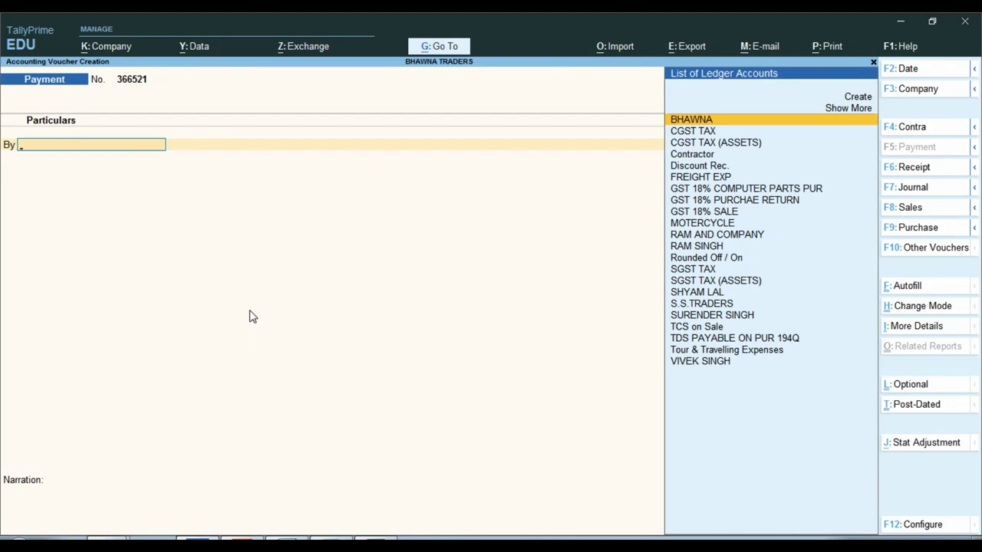
# - Copy the name ABC Contractors from the Word document and create a new ledger with that name in TallyPrime
pyautogui.click(277, 543)
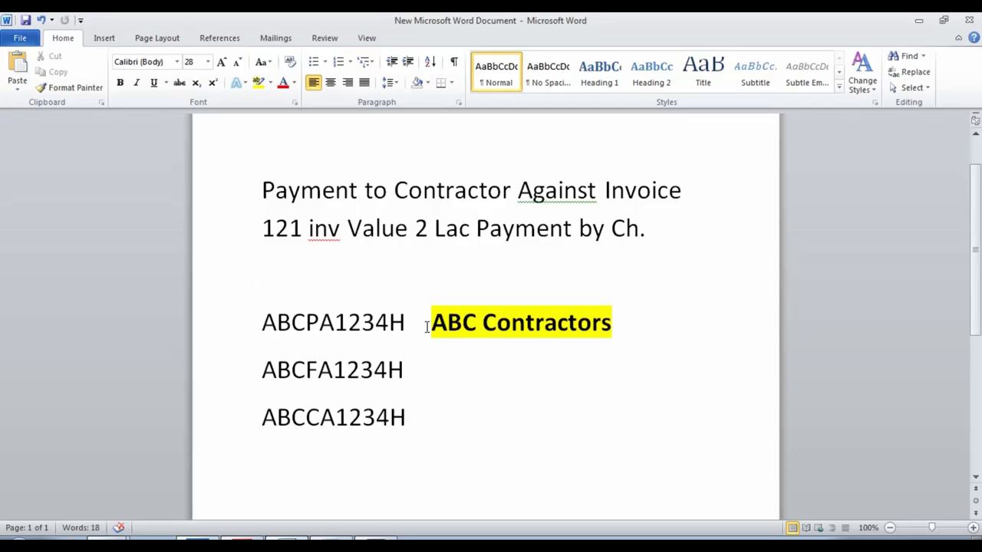
pyautogui.moveTo(427, 322); pyautogui.dragTo(548, 331)
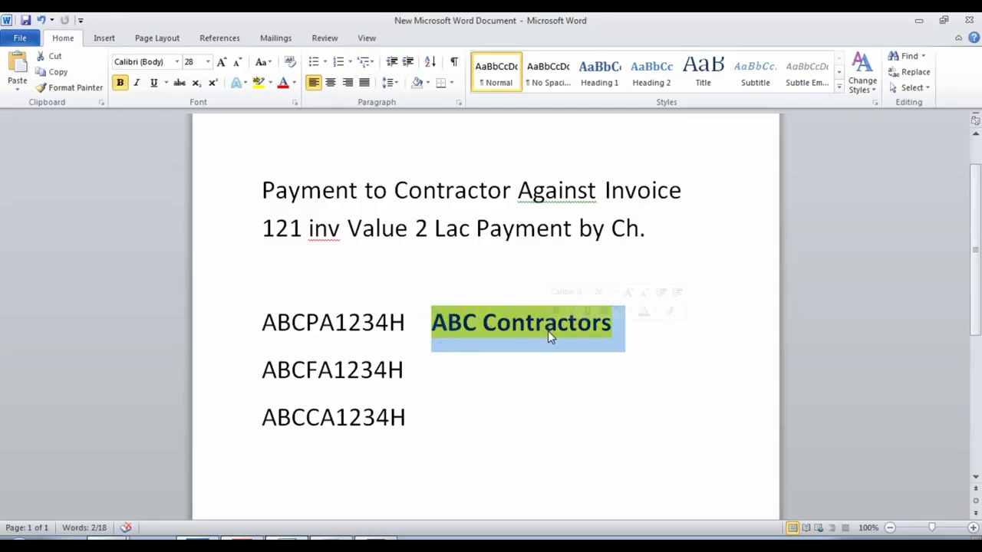
pyautogui.hotkey('ctrl', 'c')
pyautogui.hotkey('alt', 'Tab')
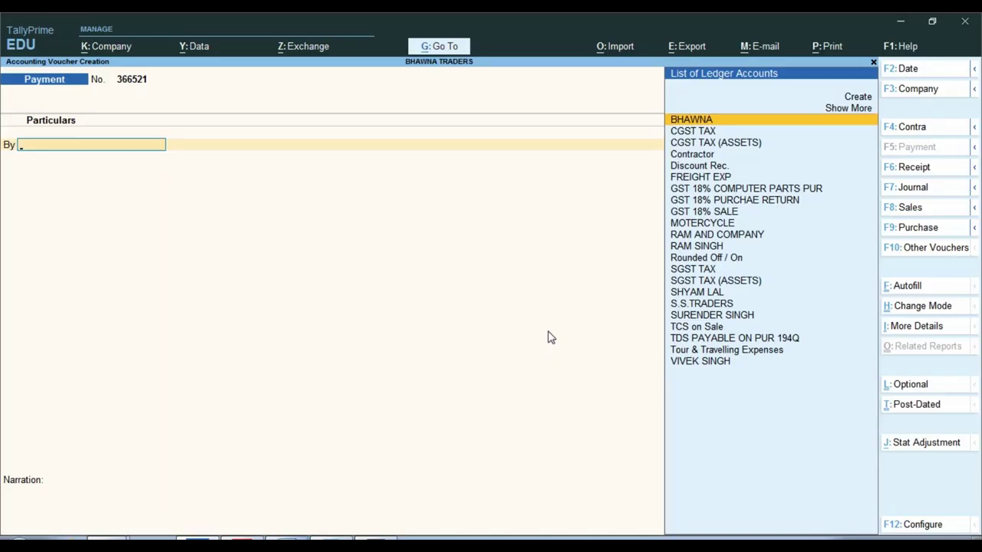
pyautogui.hotkey('alt', 'c')
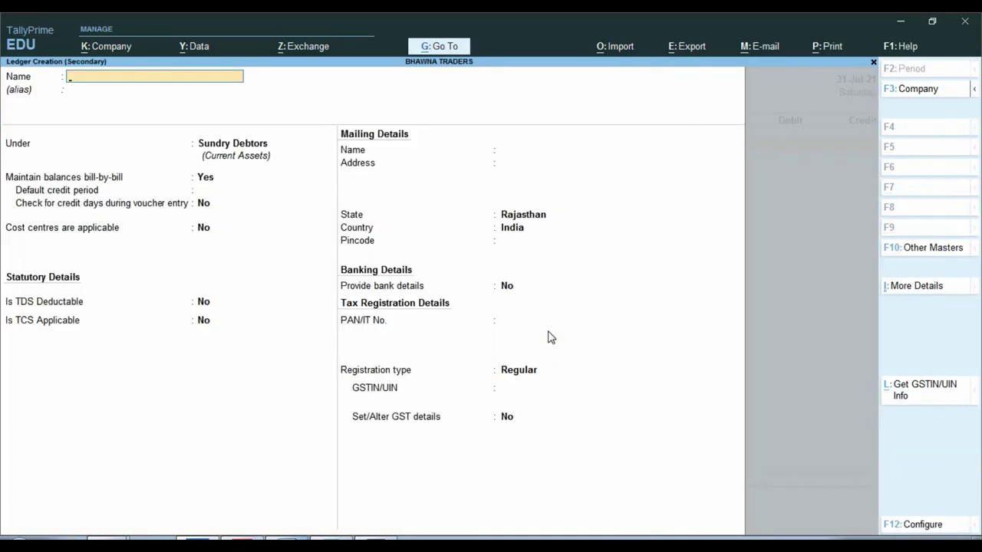
pyautogui.hotkey('ctrl', 'alt', 'v')
pyautogui.press('Return')
pyautogui.press('Return')
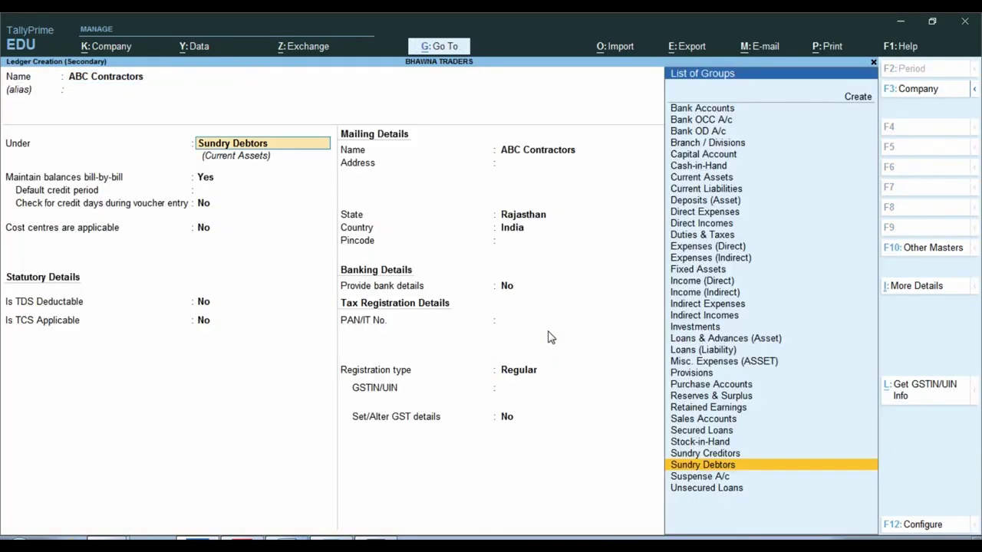
# - Keep the ledger under Sundry Debtors with bill-by-bill balances, state Rajasthan, and no TDS, TCS or bank details
pyautogui.press('Return')
pyautogui.press('Return')
pyautogui.press('Return')
pyautogui.press('Return')
pyautogui.press('Return')
pyautogui.press('Return')
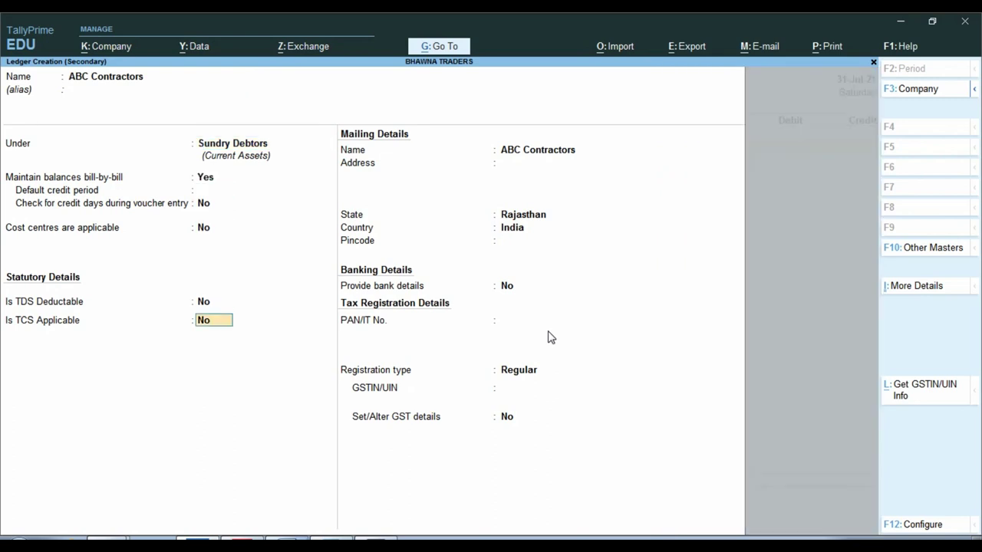
pyautogui.press('Return')
pyautogui.press('Return')
pyautogui.press('Return')
pyautogui.press('Return')
pyautogui.press('Return')
pyautogui.press('Return')
pyautogui.press('Return')
pyautogui.press('Return')
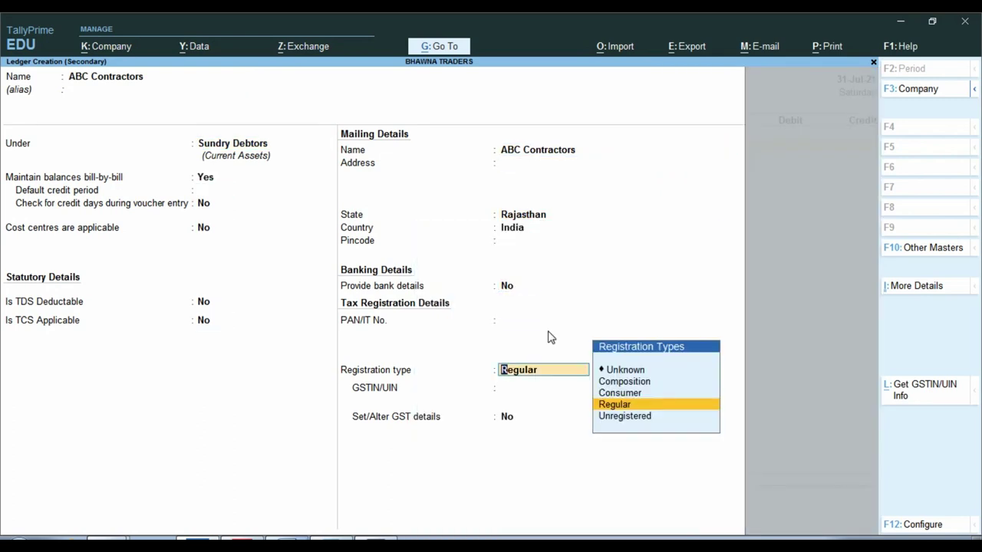
pyautogui.press('BackSpace')
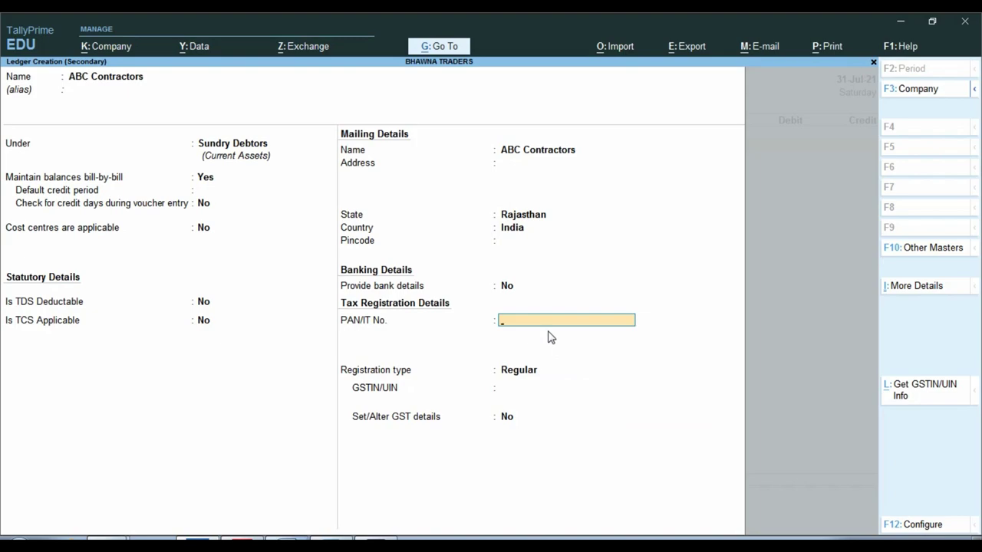
# - Copy the PAN listed beside ABC Contractors in the Word document into the ledger's PAN/IT No. in TallyPrime
pyautogui.hotkey('alt', 'Tab')
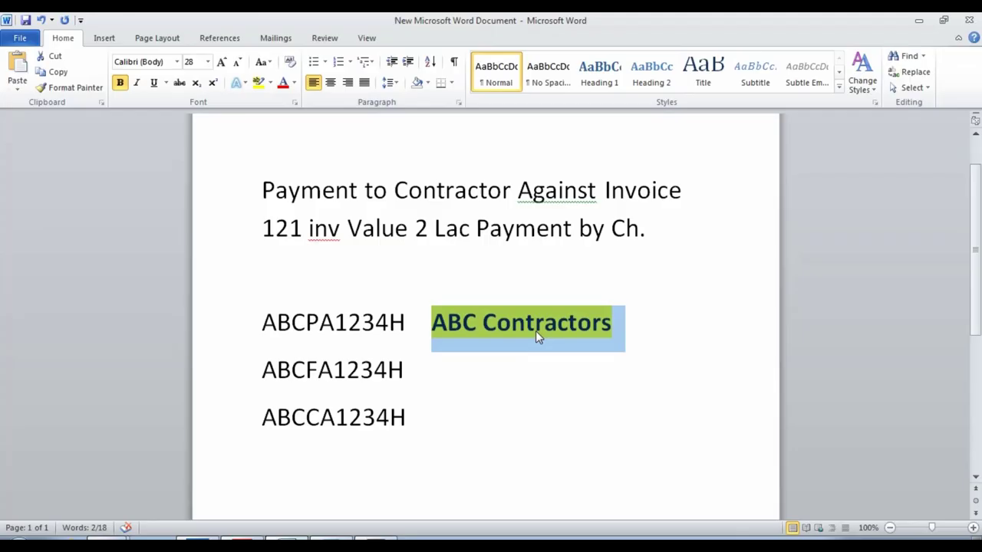
pyautogui.click(259, 323)
pyautogui.moveTo(260, 323); pyautogui.dragTo(410, 334)
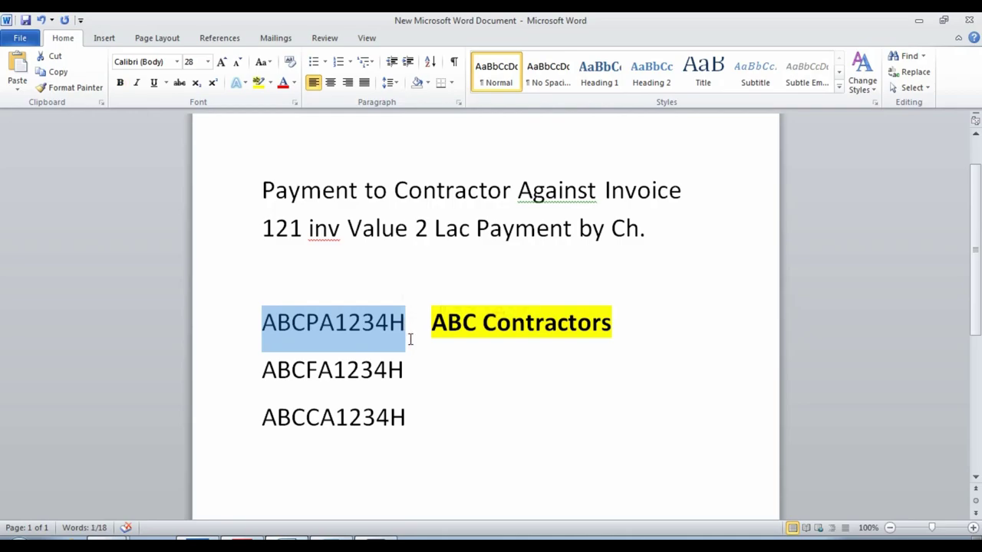
pyautogui.hotkey('ctrl', 'c')
pyautogui.hotkey('alt', 'Tab')
pyautogui.hotkey('ctrl', 'v')
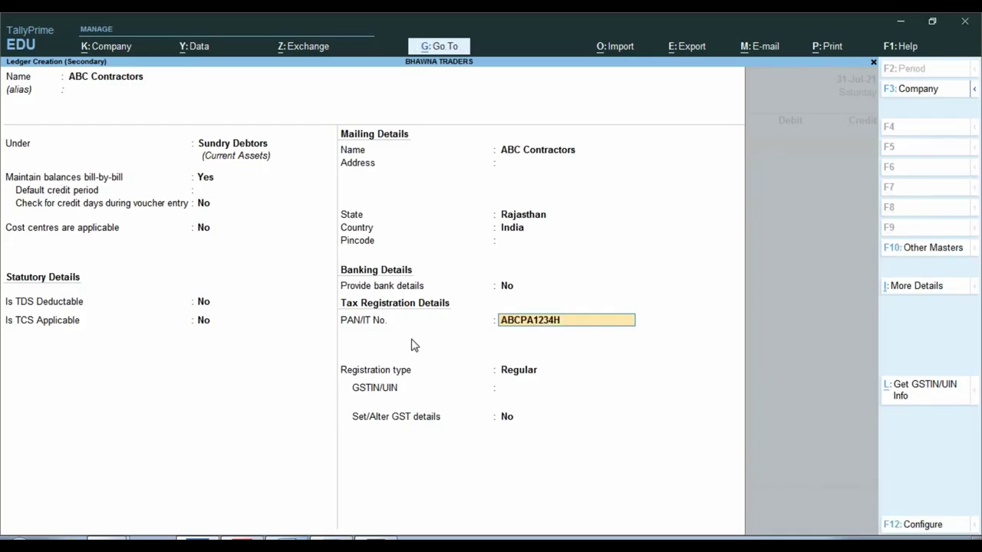
# - Keep the Regular registration type, leave the GSTIN/UIN empty and save the ABC Contractors ledger
pyautogui.press('Return')
pyautogui.press('Return')
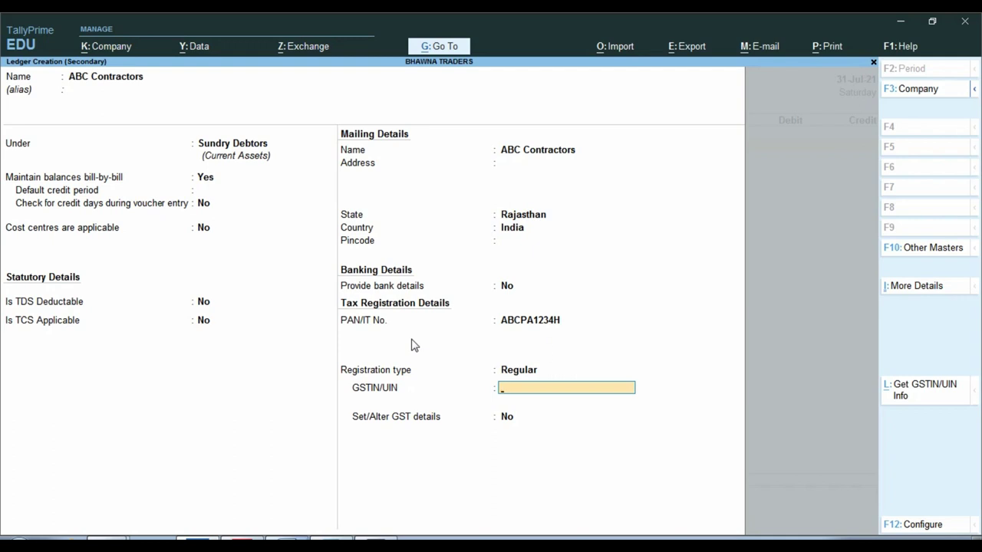
pyautogui.press('Return')
pyautogui.press('Return')
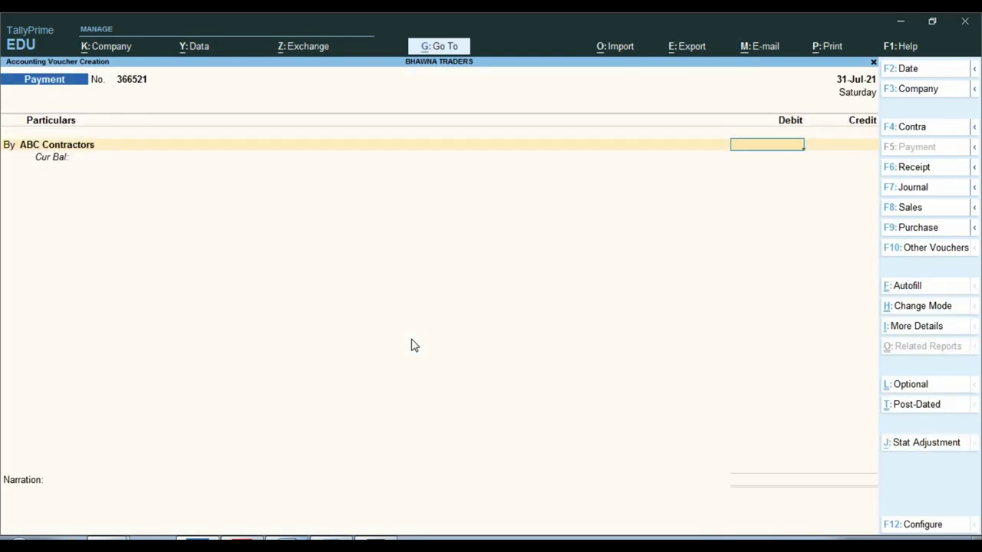
# - Debit ABC Contractors with 200000 in the payment voucher, adjusted On Account
pyautogui.write('200000')
pyautogui.press('Return')
pyautogui.press('Return')
pyautogui.press('Return')
pyautogui.press('Return')
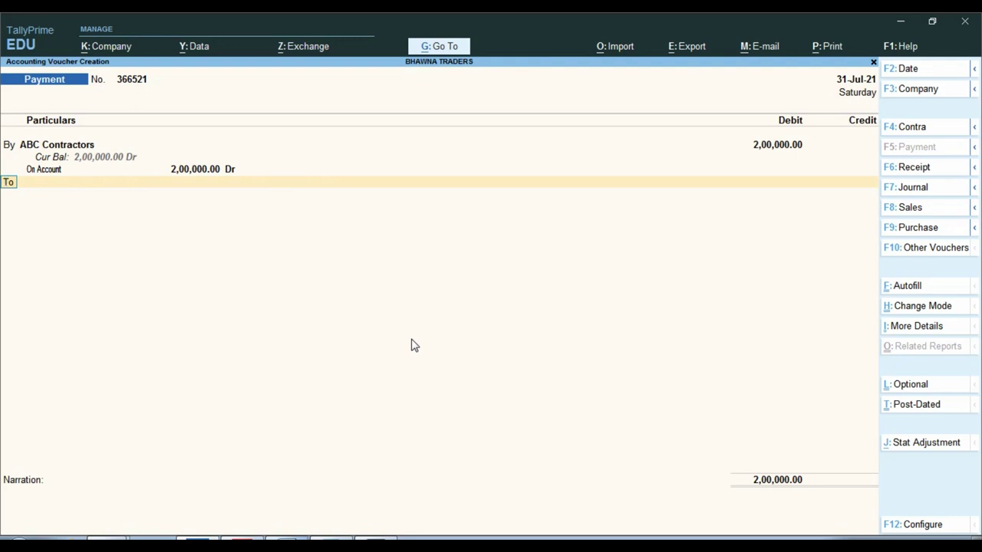
# - Switch to the Word document and examine the 2 Lac invoice value and the listed PANs
pyautogui.hotkey('alt', 'Tab')
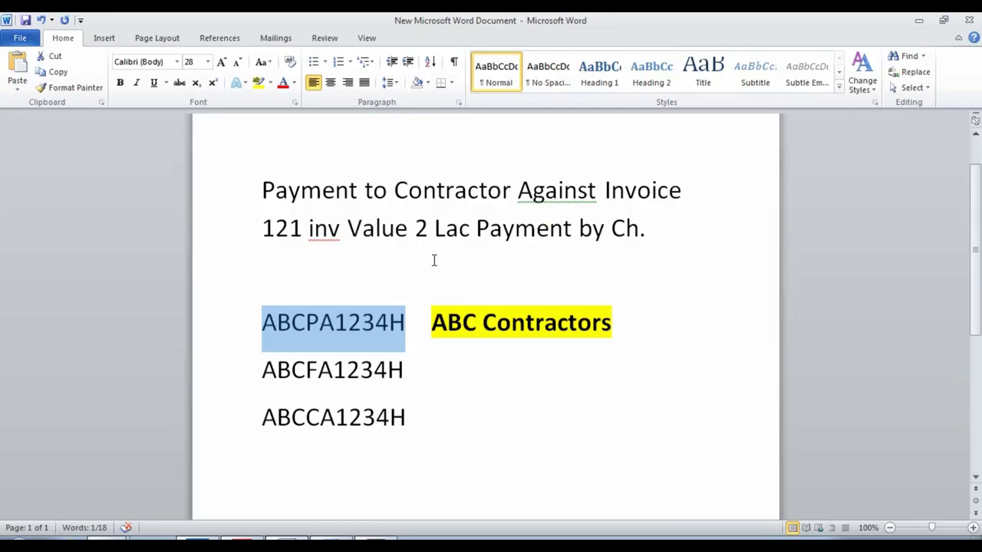
pyautogui.moveTo(414, 230); pyautogui.dragTo(428, 232)
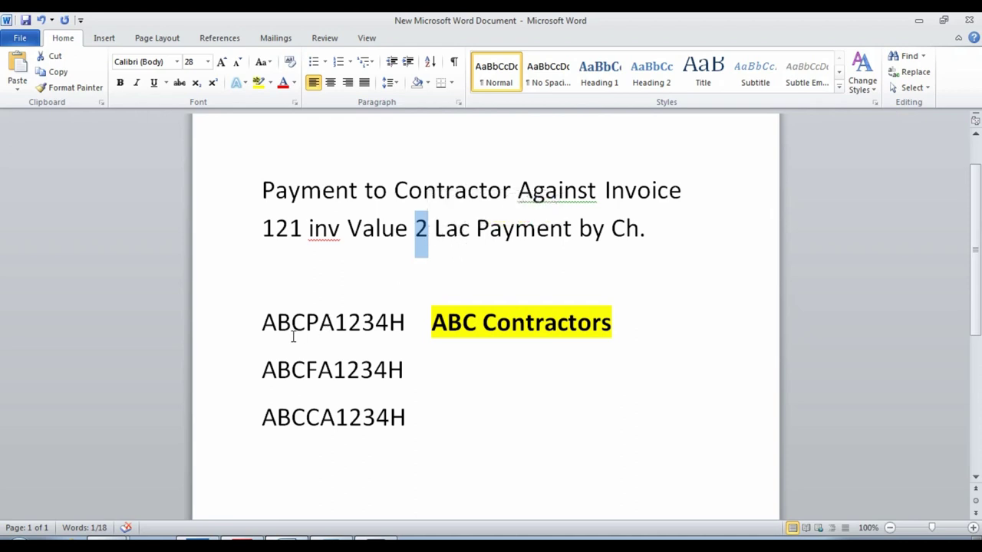
pyautogui.moveTo(263, 322); pyautogui.dragTo(407, 325)
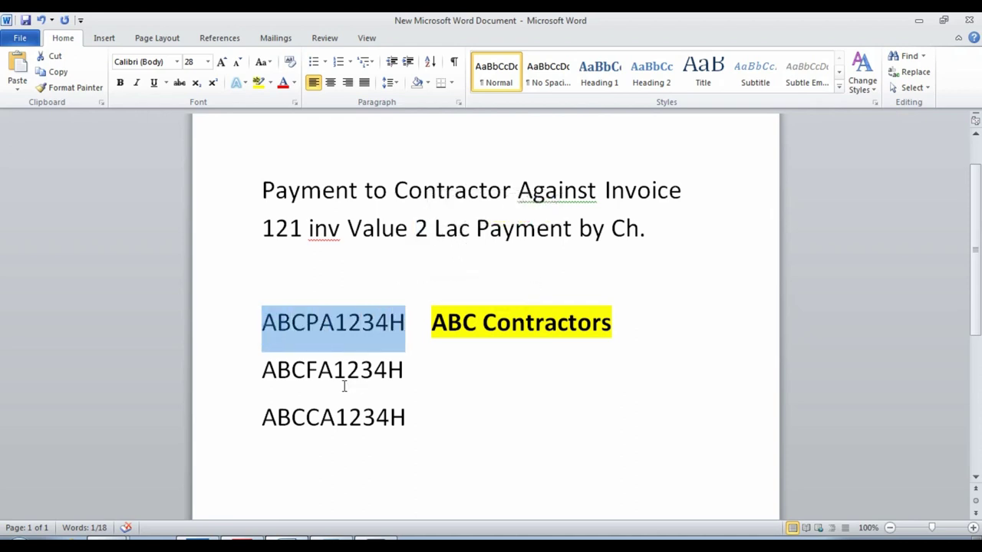
pyautogui.click(310, 396)
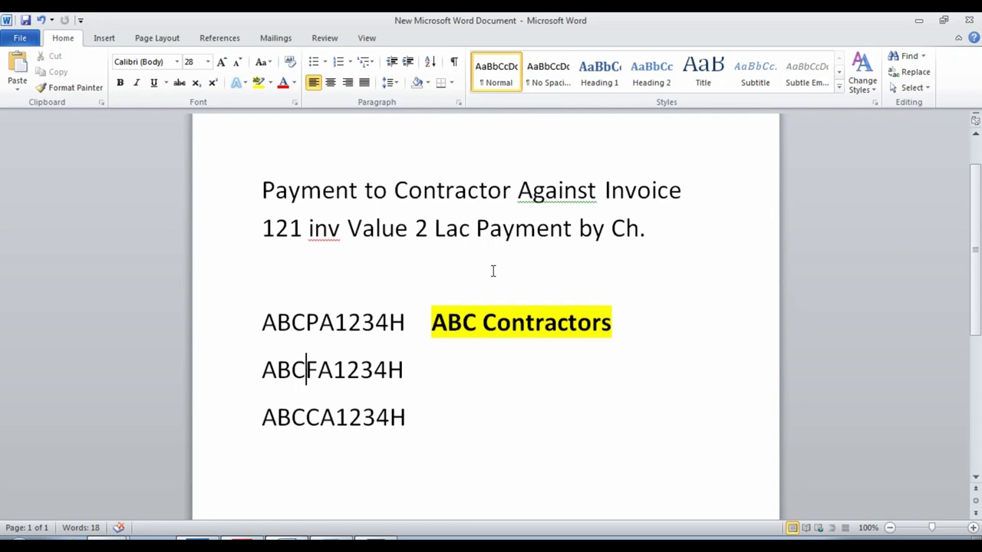
# - Switch to TallyPrime and set the ABC Contractors debit to 198000, adjusted On Account
pyautogui.hotkey('alt', 'Tab')
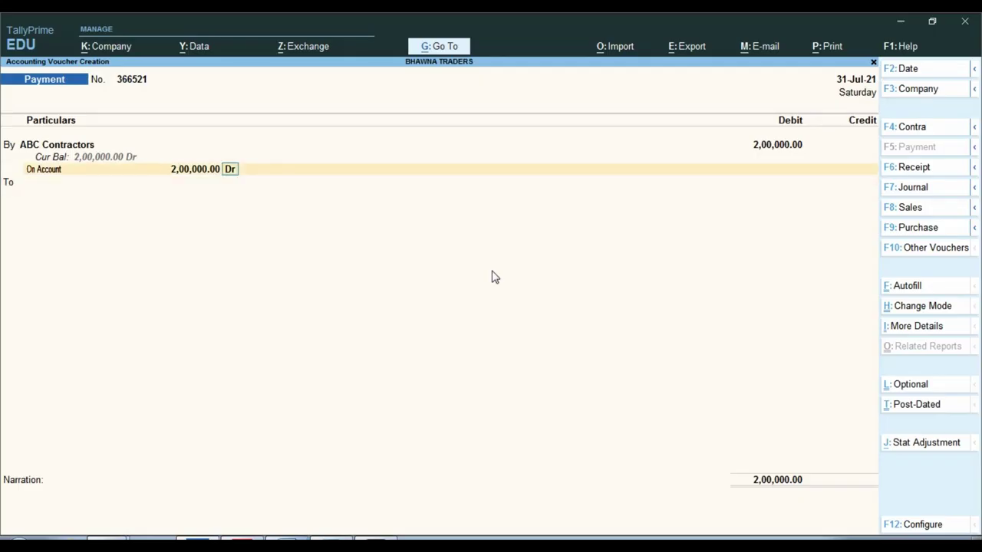
pyautogui.press('BackSpace')
pyautogui.press('BackSpace')
pyautogui.press('BackSpace')
pyautogui.press('BackSpace')
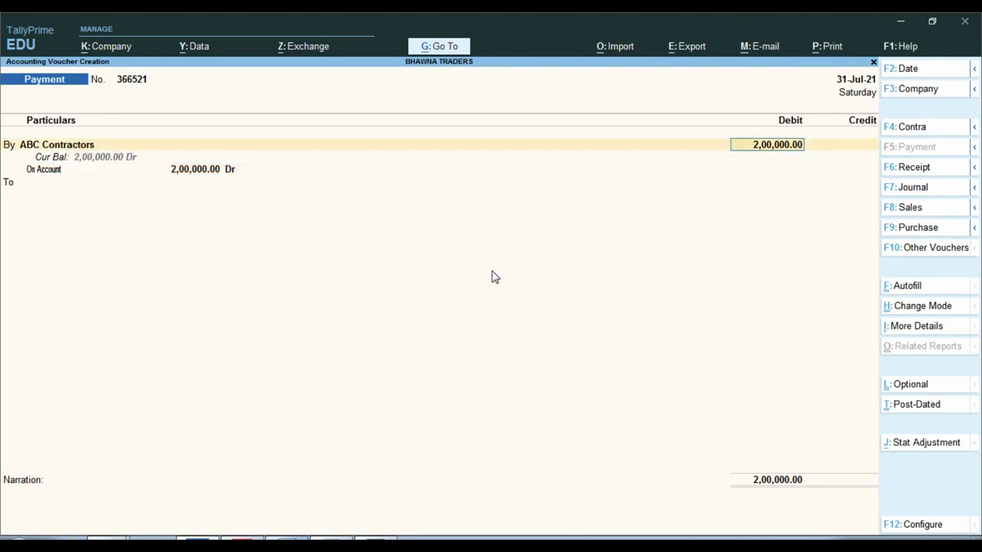
pyautogui.write('198000')
pyautogui.press('Return')
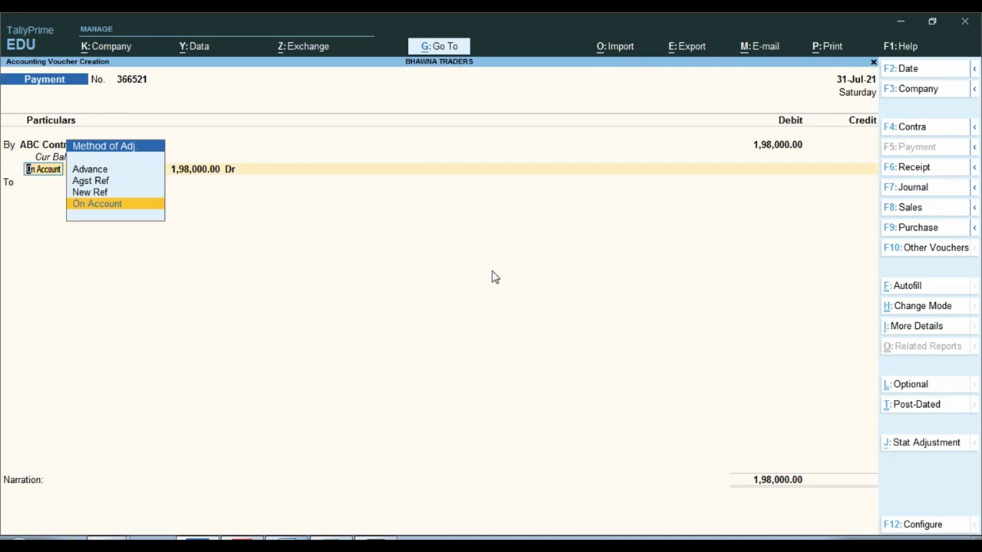
pyautogui.press('Return')
pyautogui.press('Return')
pyautogui.press('Return')
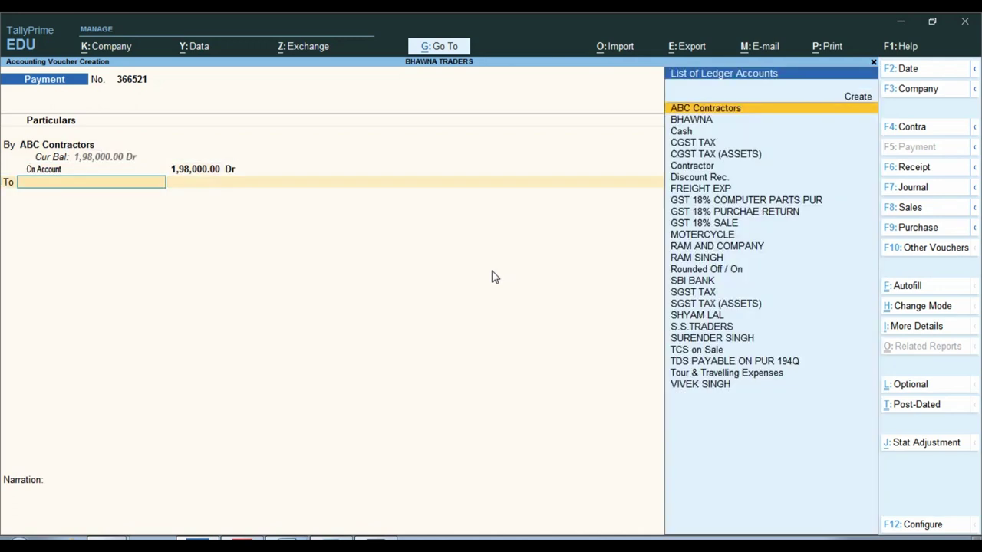
# - Credit SBI BANK with 1,98,000 by cheque, leaving the instrument number empty, and save the payment voucher
pyautogui.write('sb')
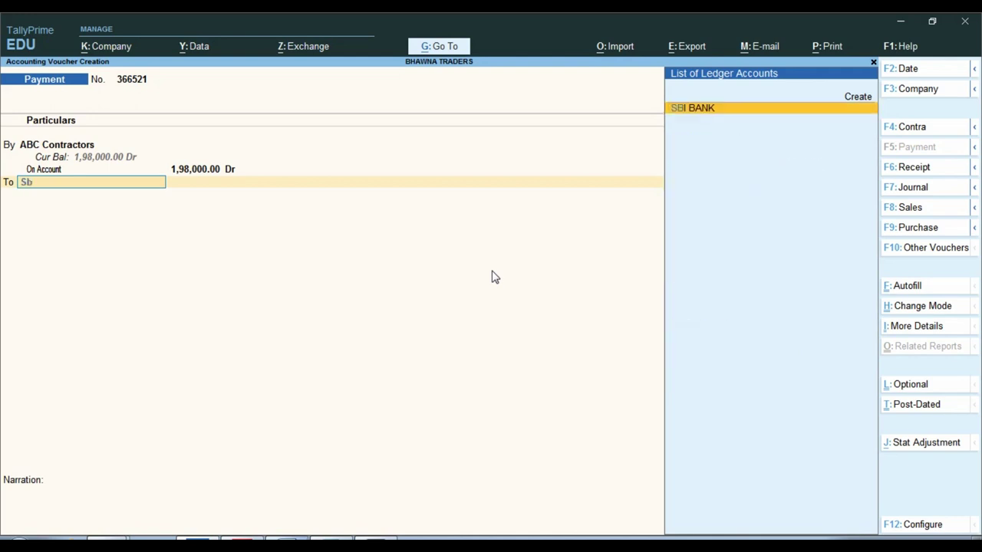
pyautogui.press('Return')
pyautogui.press('Return')
pyautogui.press('Return')
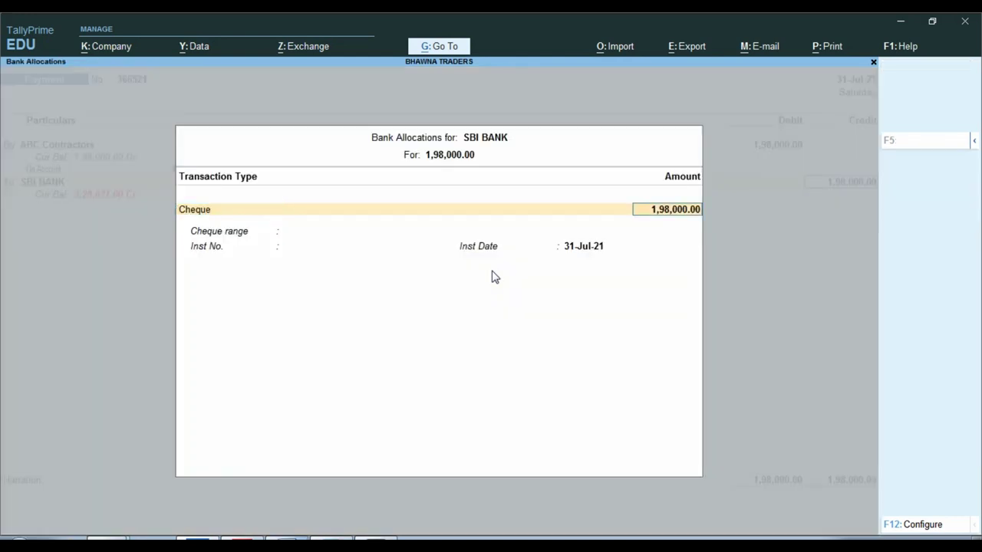
pyautogui.press('Return')
pyautogui.press('Return')
pyautogui.press('Return')
pyautogui.press('Return')
pyautogui.press('Return')
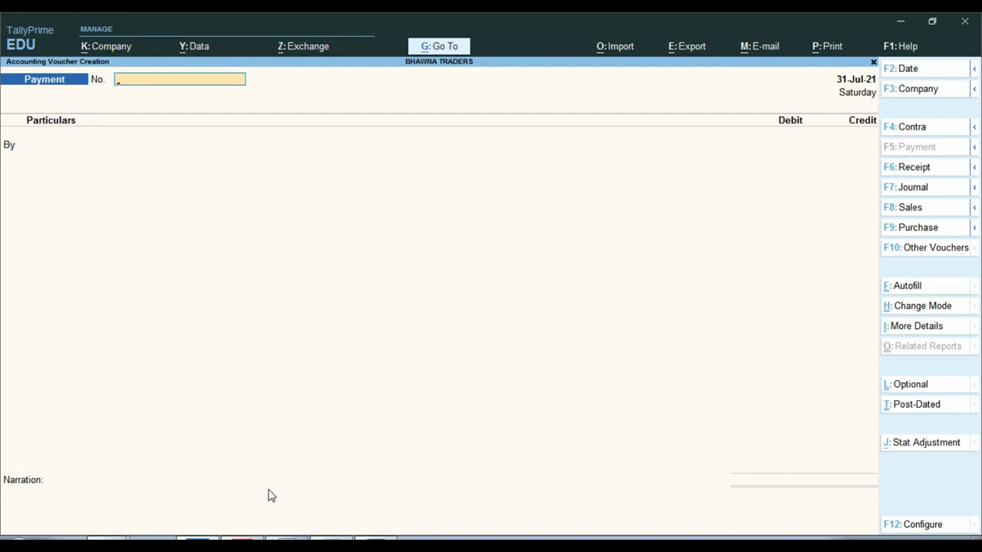
# - Switch to the TDS chart in Adobe Reader and examine the 194-C transporter contract's payment limits and individual rate
pyautogui.click(243, 543)
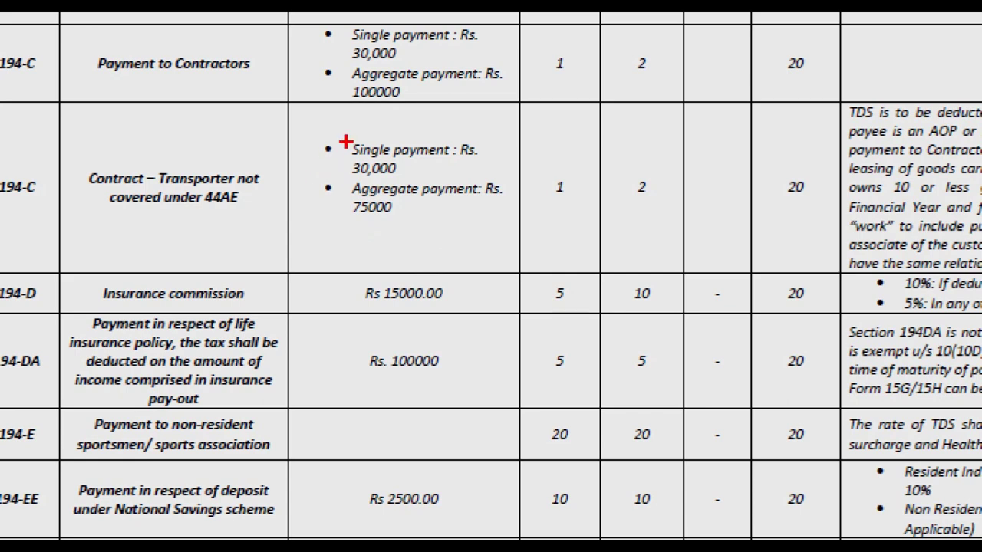
pyautogui.moveTo(323, 128)
pyautogui.mouseDown()
pyautogui.moveTo(402, 170)
pyautogui.moveTo(508, 175)
pyautogui.mouseUp()
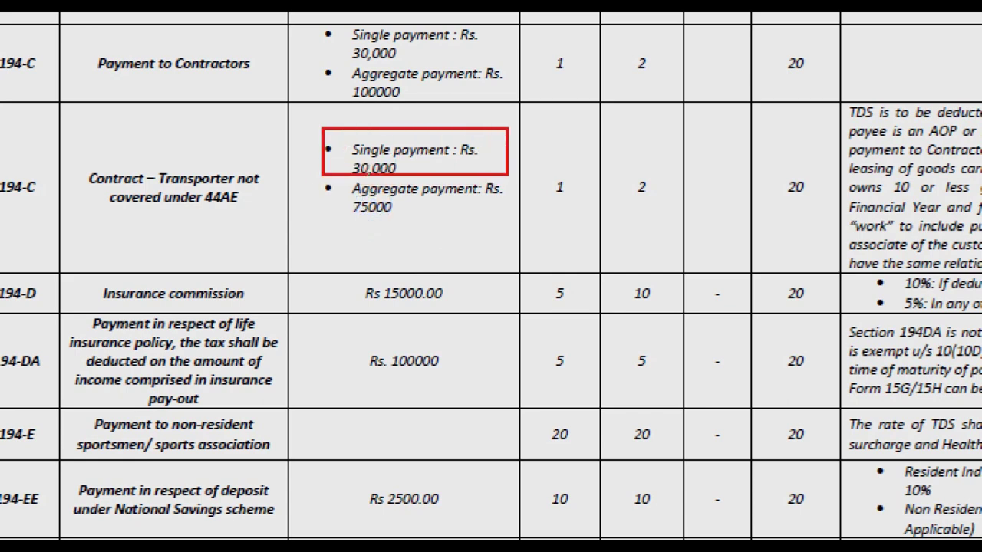
pyautogui.moveTo(296, 179)
pyautogui.mouseDown()
pyautogui.moveTo(483, 238)
pyautogui.moveTo(515, 235)
pyautogui.mouseUp()
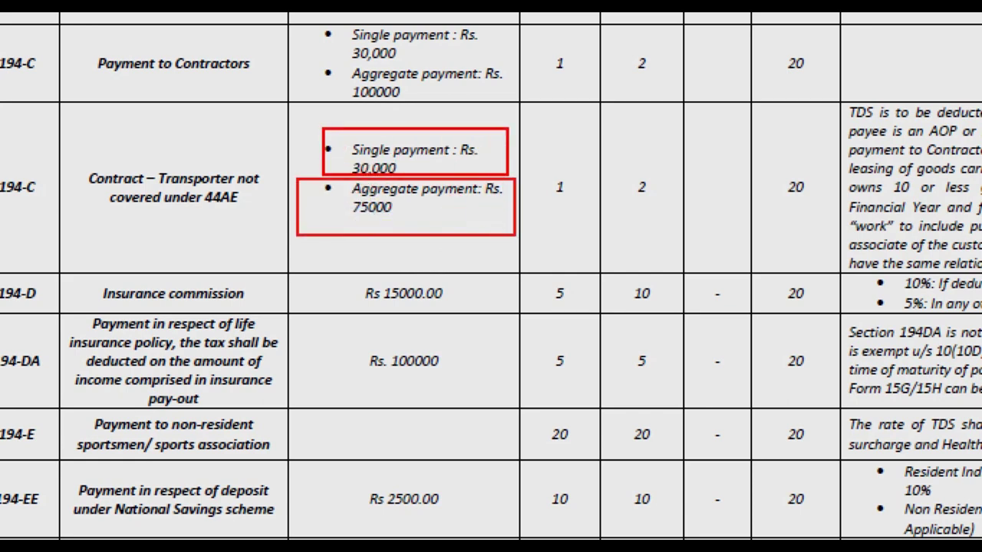
pyautogui.moveTo(532, 169); pyautogui.dragTo(590, 224)
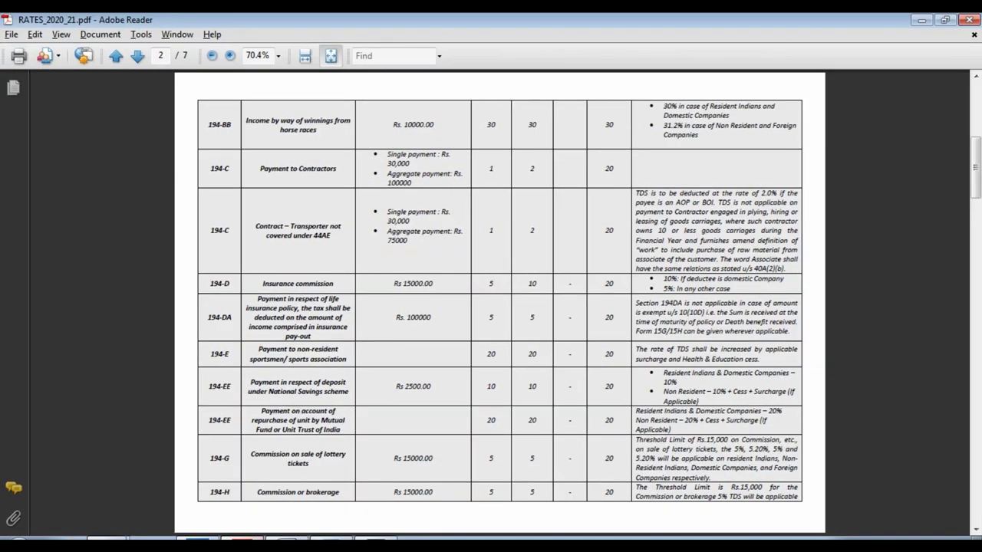
# - Switch to TallyPrime, start a journal voucher and debit ABC Contractors with 2000, adjusted On Account
pyautogui.hotkey('alt', 'Tab')
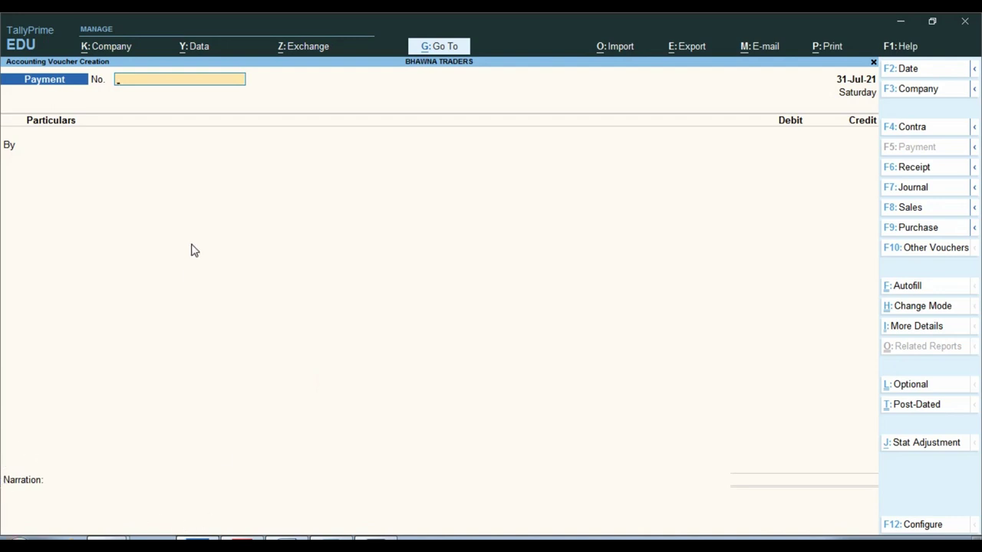
pyautogui.press('F7')
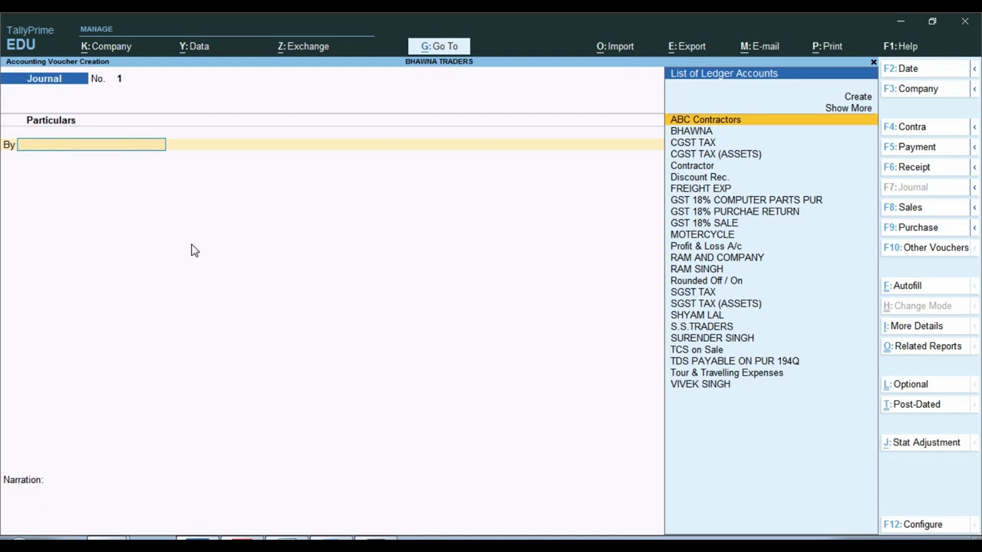
pyautogui.write('Con')
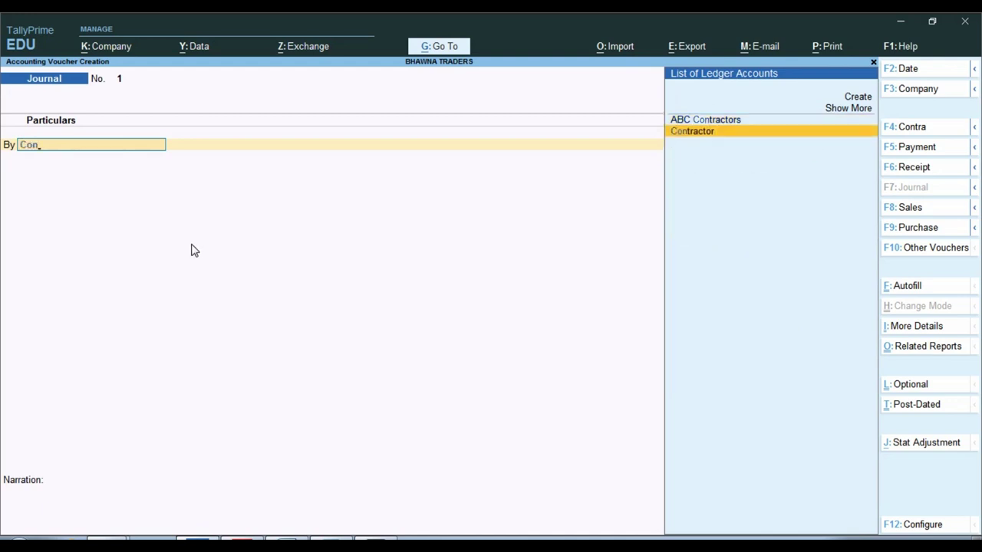
pyautogui.press('BackSpace')
pyautogui.press('Up')
pyautogui.press('Return')
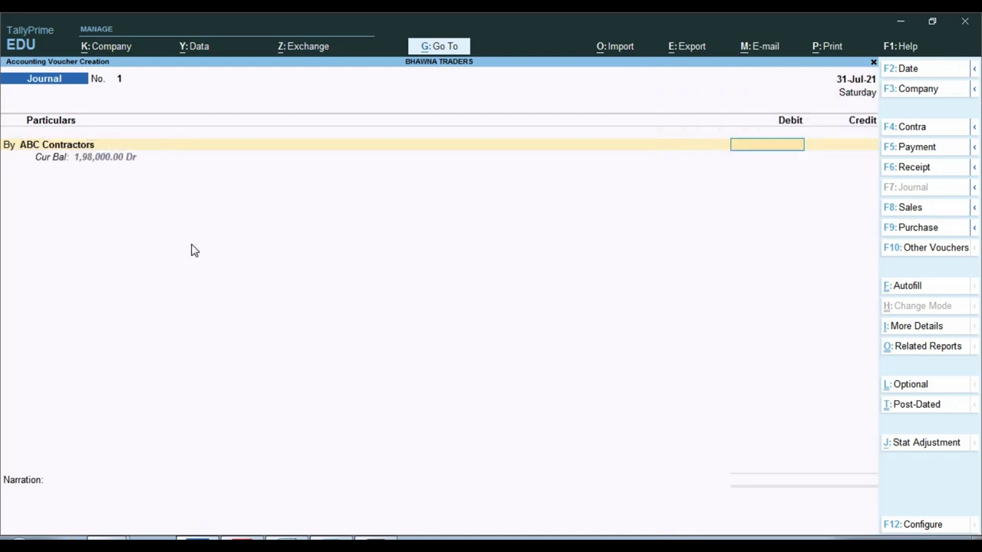
pyautogui.write('2000')
pyautogui.press('Return')
pyautogui.press('Return')
pyautogui.press('Return')
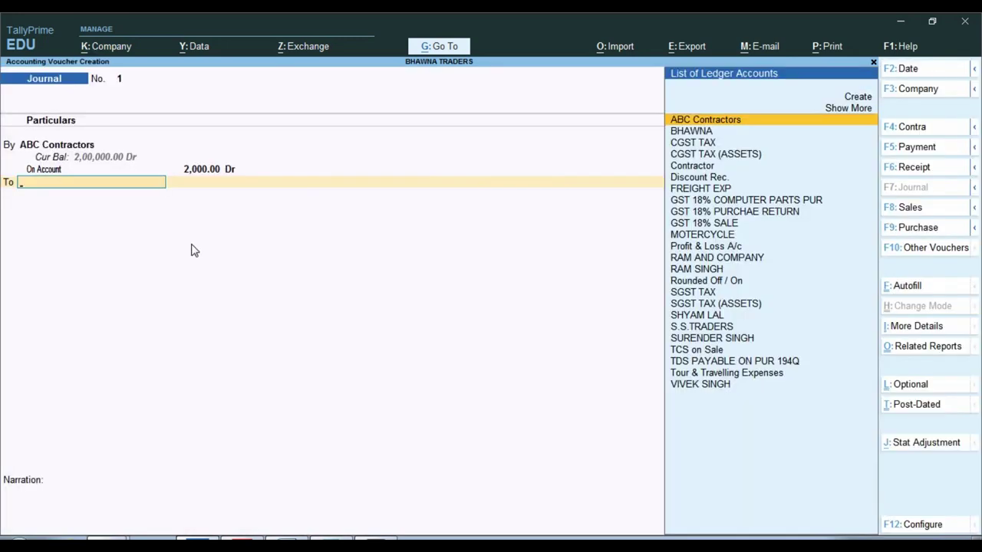
# - Create a ledger from the journal's credit line, named Tdson Contract 94C, under the Duties & Taxes group
pyautogui.write('Tds')
pyautogui.hotkey('alt', 'c')
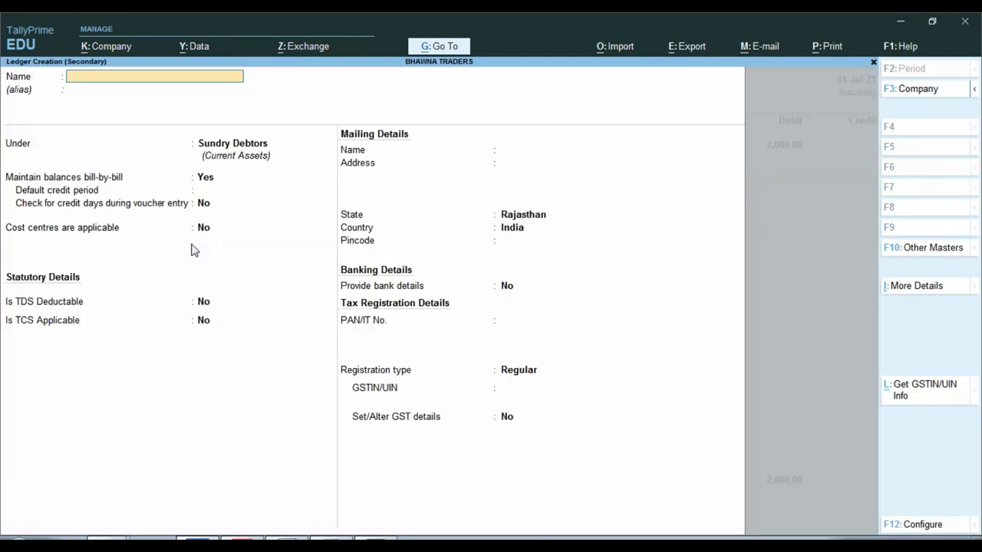
pyautogui.write('Tdson Contract 94C')
pyautogui.press('Return')
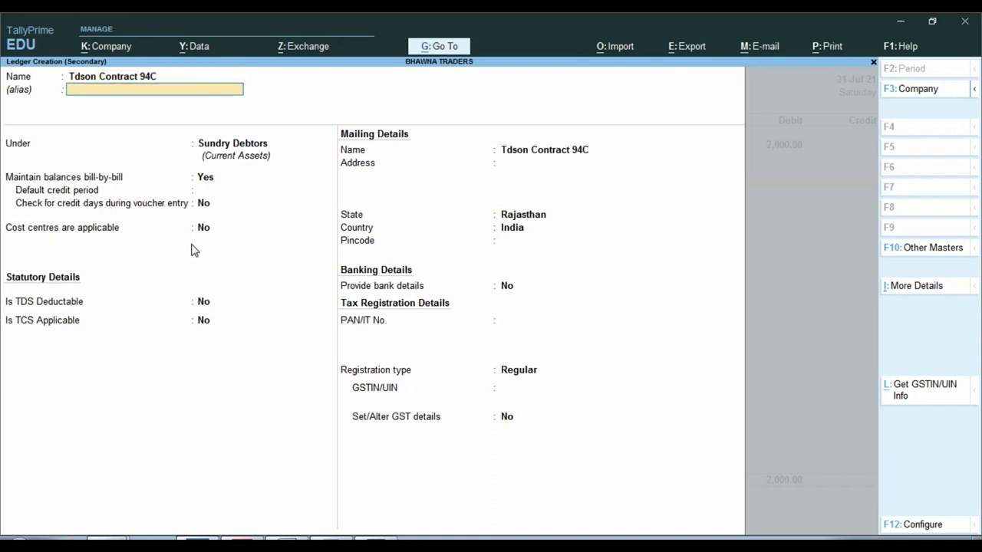
pyautogui.press('Return')
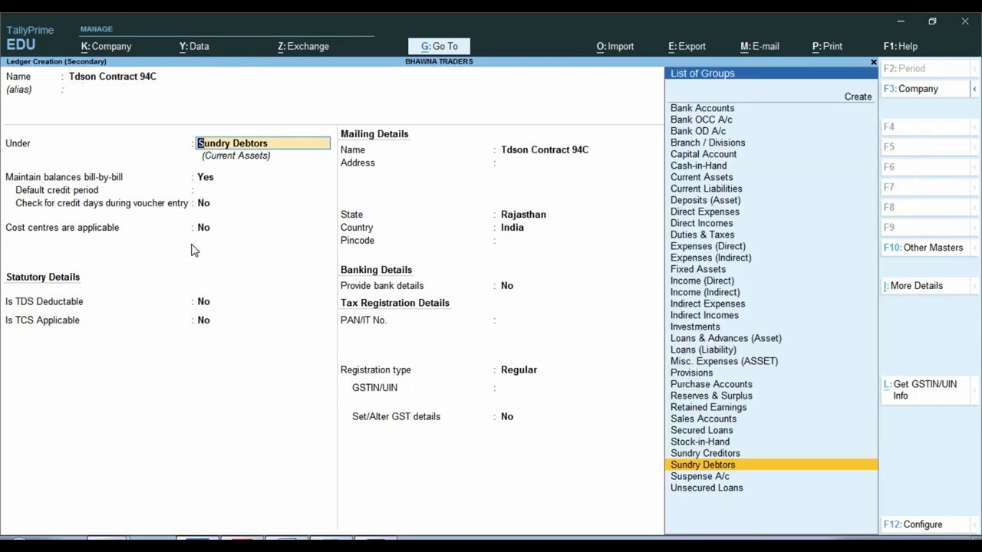
pyautogui.write('C')
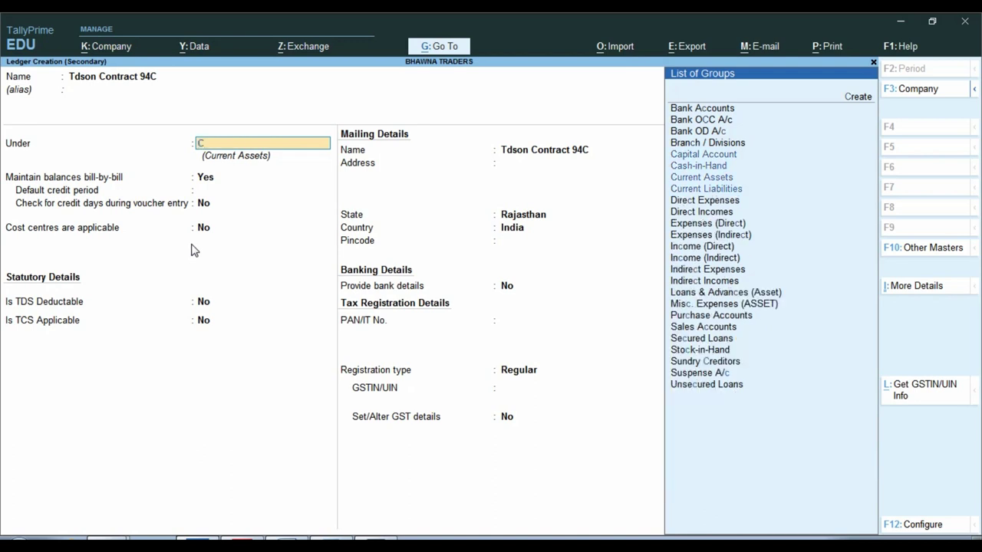
pyautogui.press('BackSpace')
pyautogui.write('Du')
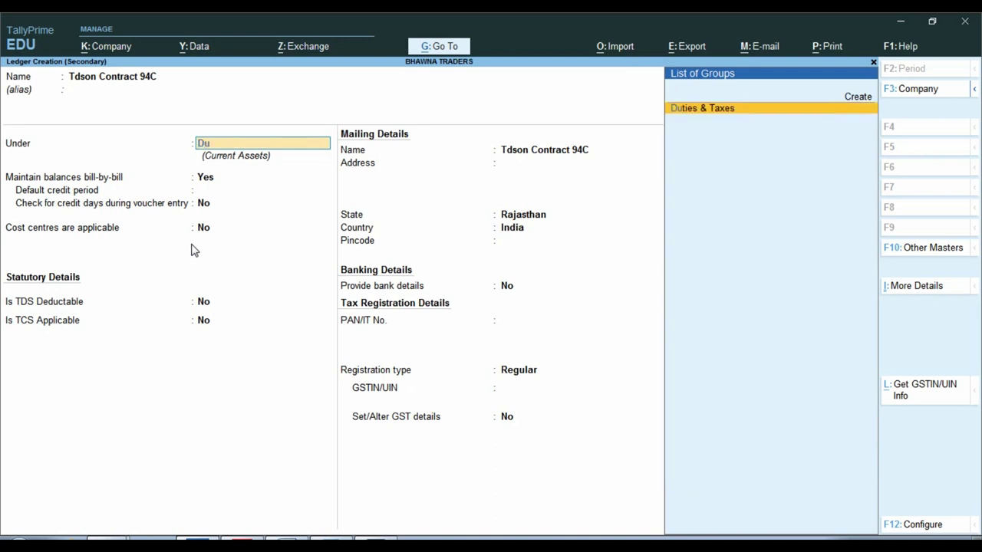
pyautogui.press('Return')
# - Set the new ledger's duty type to TDS with nature of payment Tds on Contract, and save it
pyautogui.press('Down')
pyautogui.press('Down')
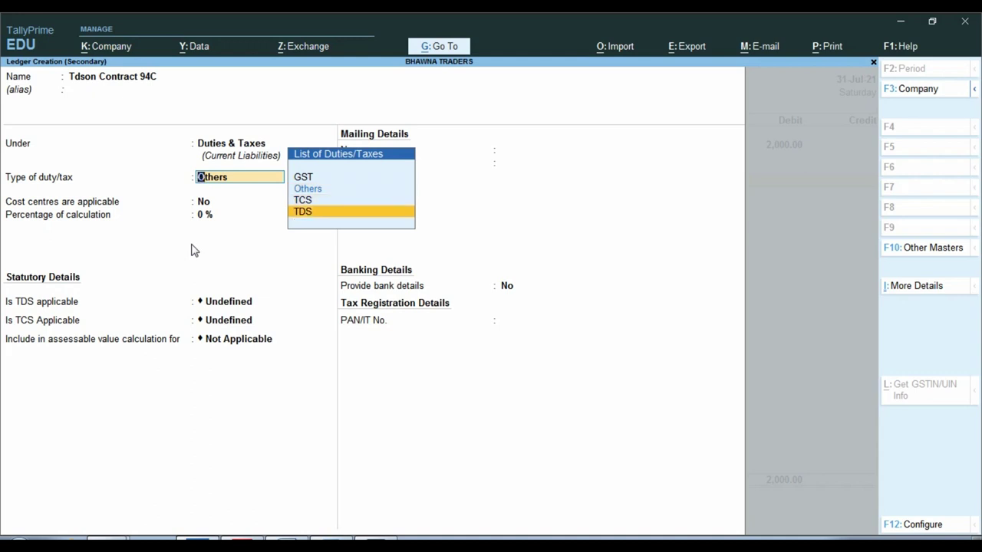
pyautogui.press('Return')
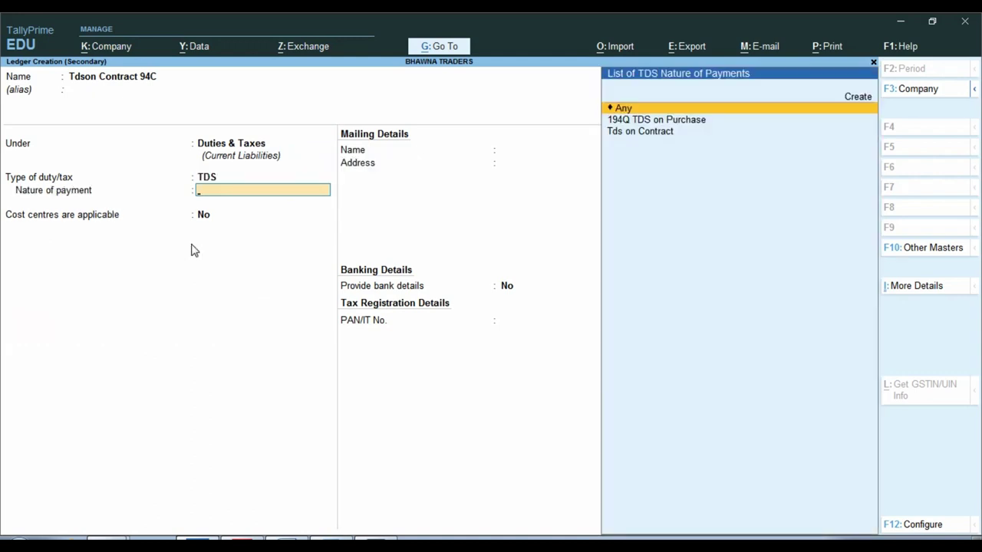
pyautogui.press('Down')
pyautogui.press('Down')
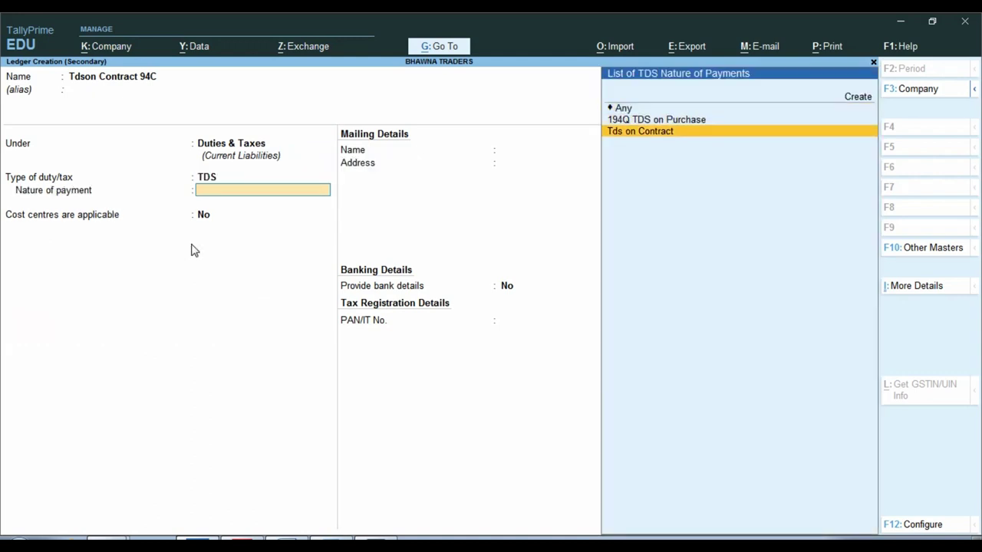
pyautogui.press('Return')
pyautogui.press('Return')
pyautogui.press('Return')
pyautogui.press('Return')
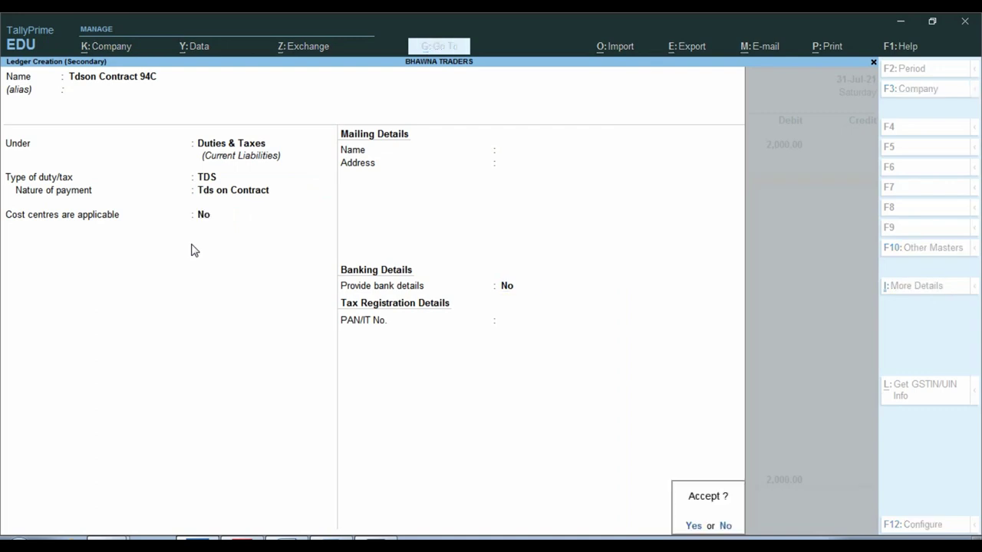
pyautogui.press('Up')
pyautogui.press('Return')
# - Credit Tdson Contract 94C with 2,000 and save the journal voucher without a narration
pyautogui.press('Return')
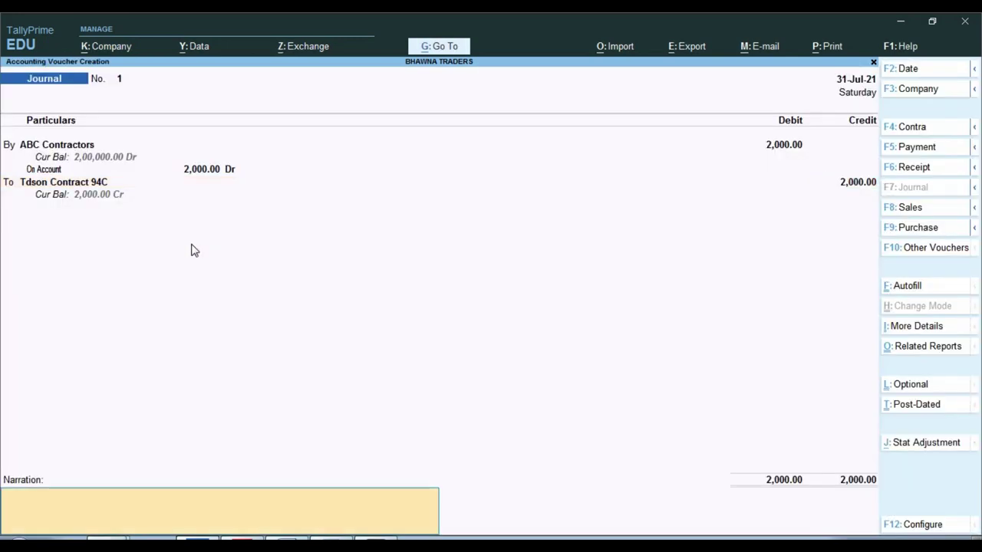
pyautogui.press('Return')
pyautogui.press('Return')
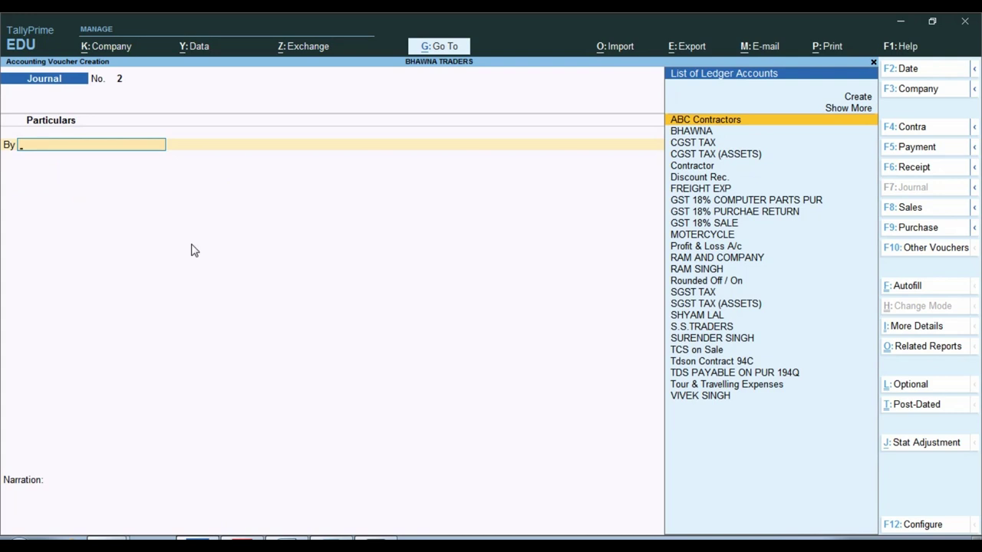
# - Leave voucher entry and display the ledger vouchers report for ABC Contractors
pyautogui.press('Escape')
pyautogui.press('Up')
pyautogui.press('Up')
pyautogui.press('Up')
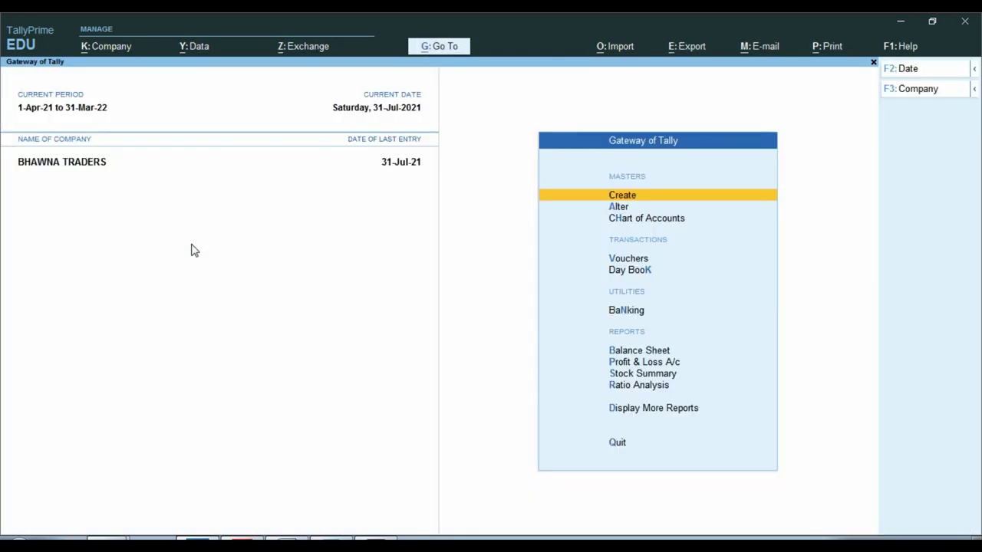
pyautogui.press('d')
pyautogui.press('a')
pyautogui.press('l')
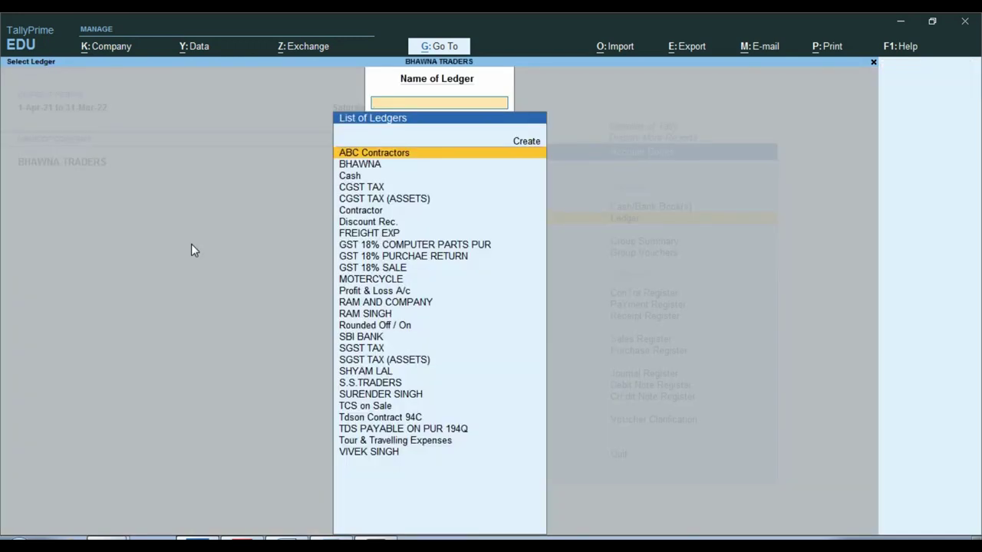
pyautogui.write('AB')
pyautogui.press('Return')
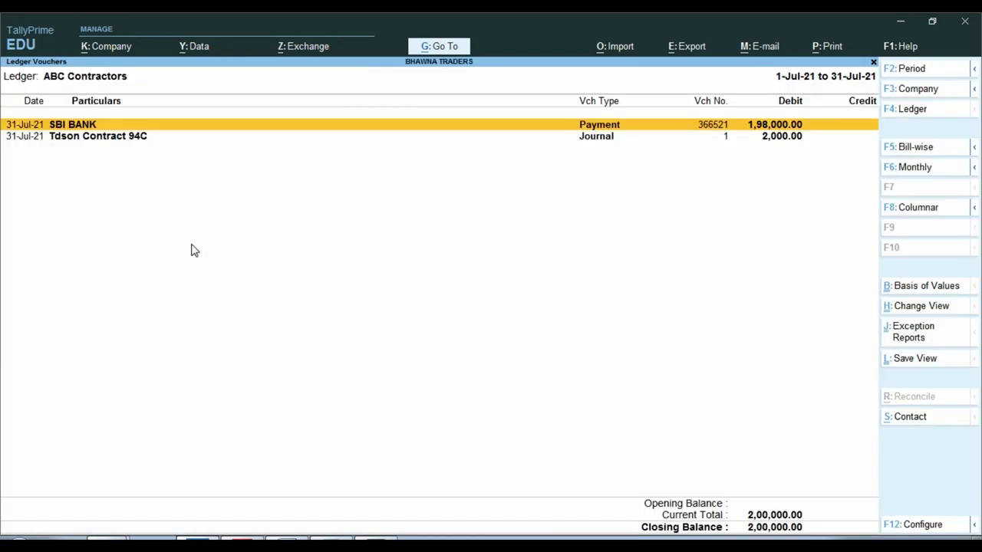
# - Review the SBI BANK payment voucher from the ABC Contractors ledger and return to the report without altering it
pyautogui.press('ctrl')
pyautogui.doubleClick(804, 129)
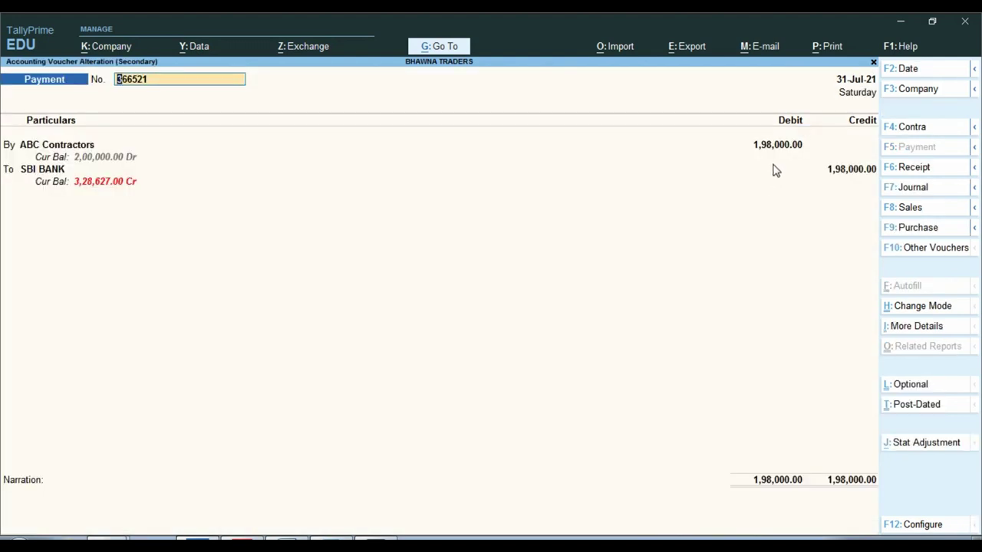
pyautogui.press('Escape')
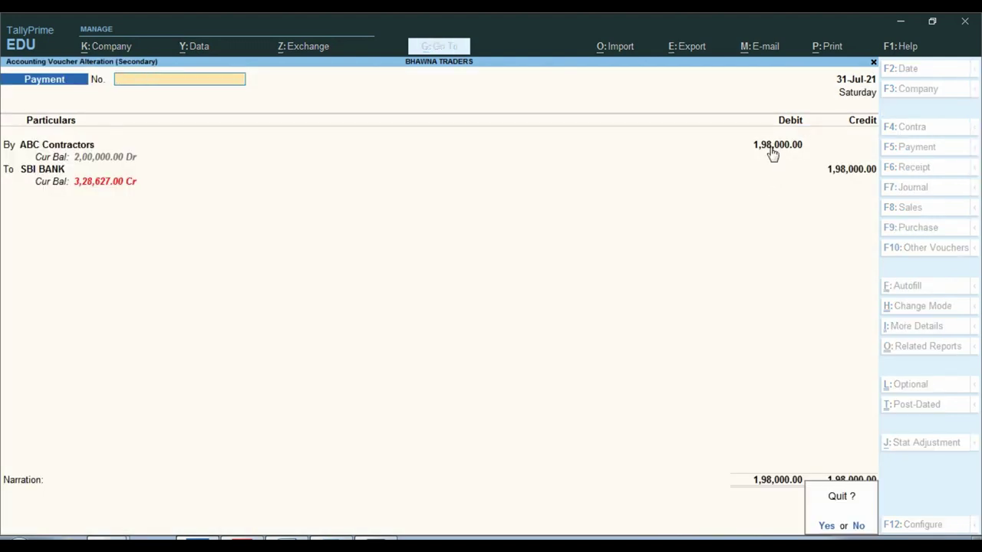
pyautogui.press('y')
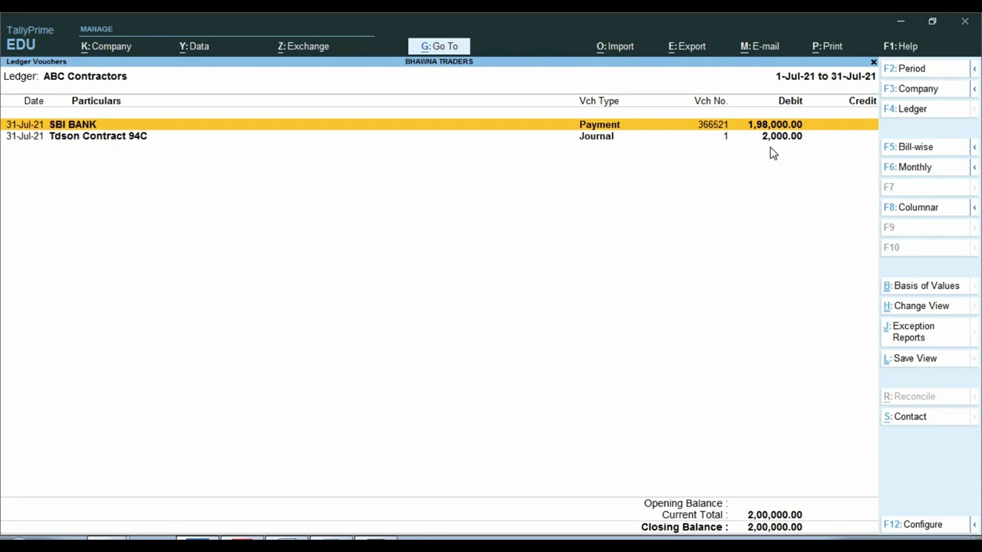